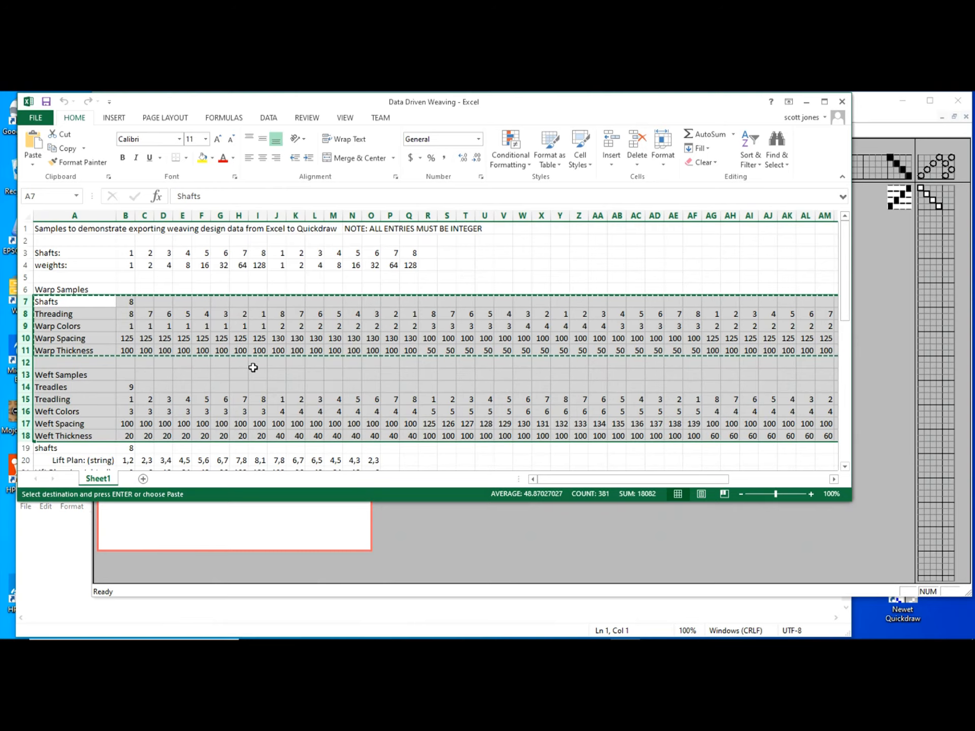
Copy worksheet rows 7 to 18, covering the warp and weft sample data
{"action": "right_click", "coordinate": [196, 313]}
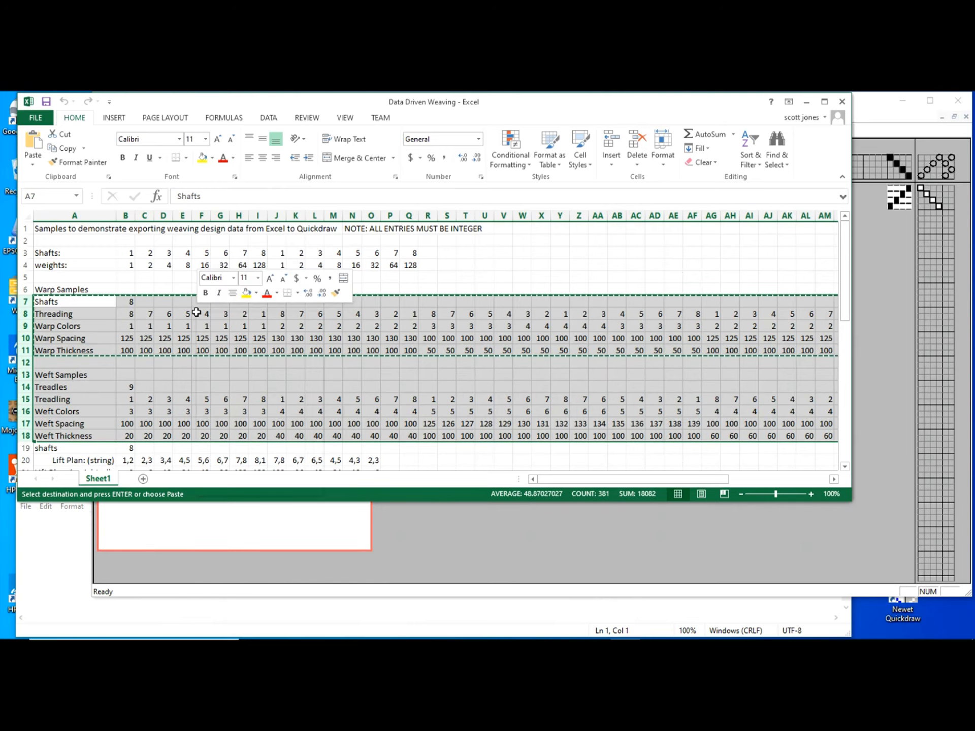
{"action": "right_click", "coordinate": [165, 337]}
{"action": "left_click", "coordinate": [206, 357]}
{"action": "key", "text": "ctrl+c"}
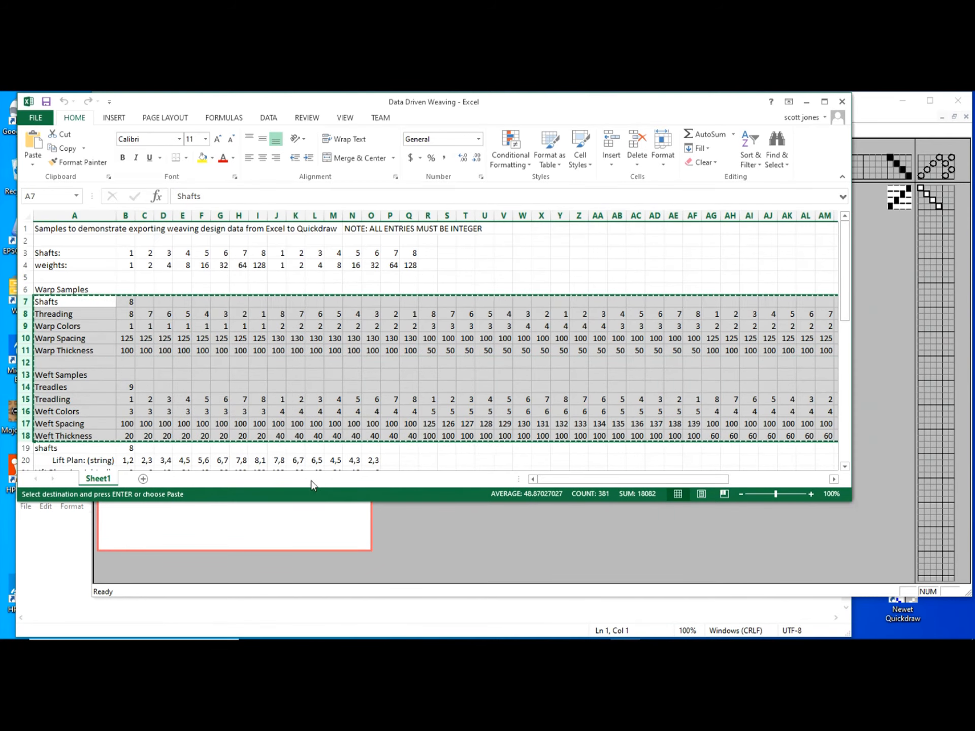
Switch to Notepad, paste the copied rows as plain text, and close the untitled note without saving
{"action": "left_click", "coordinate": [53, 551]}
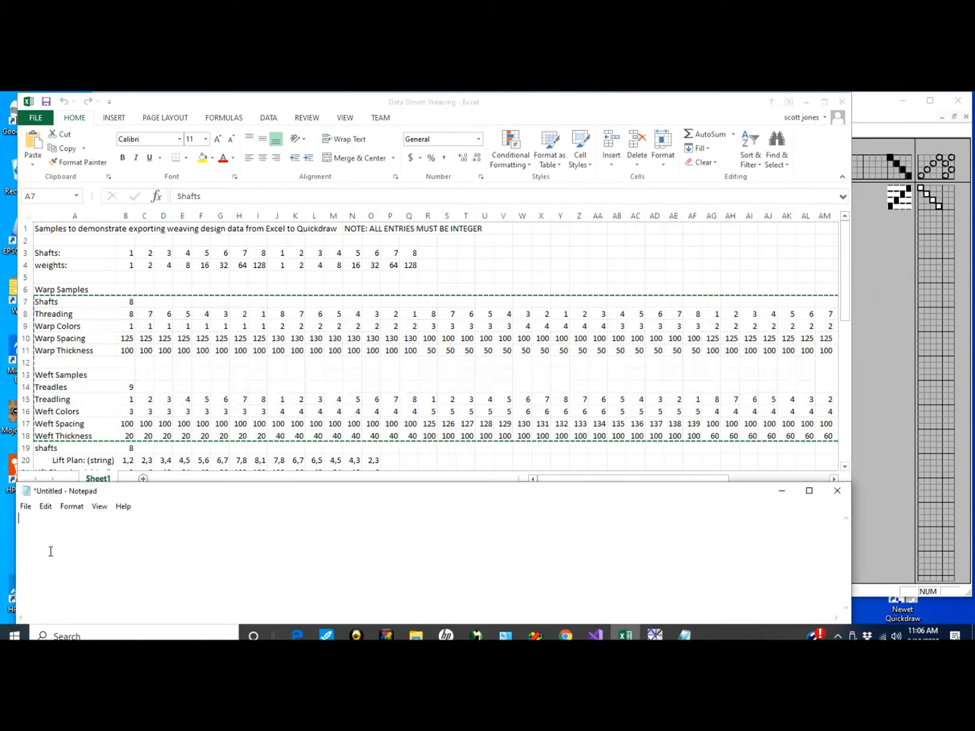
{"action": "right_click", "coordinate": [72, 545]}
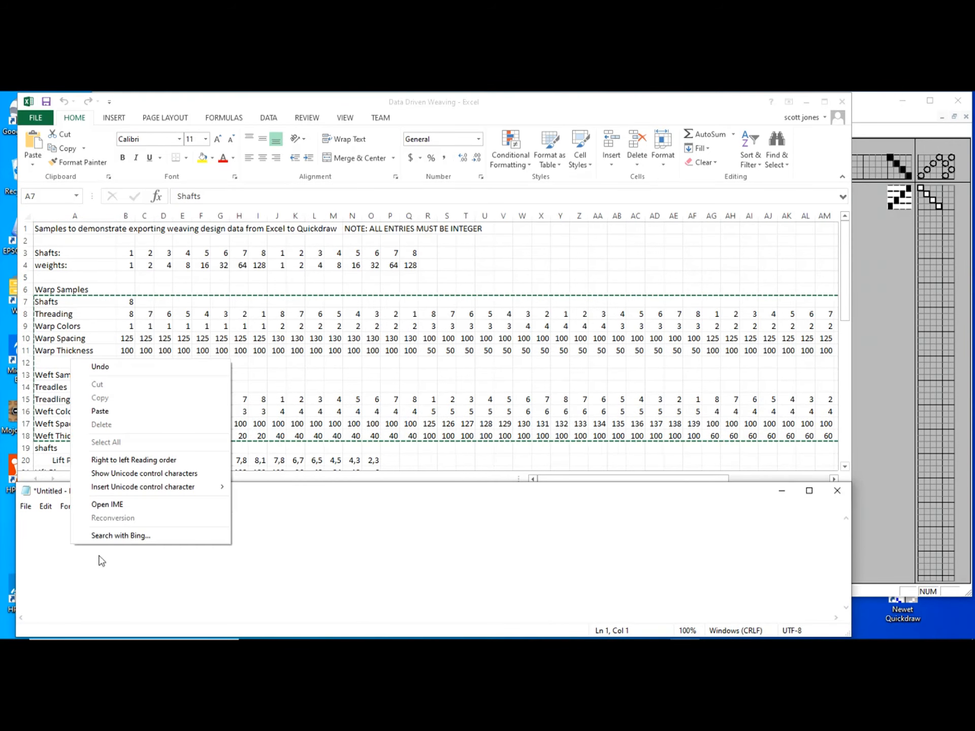
{"action": "left_click", "coordinate": [122, 411]}
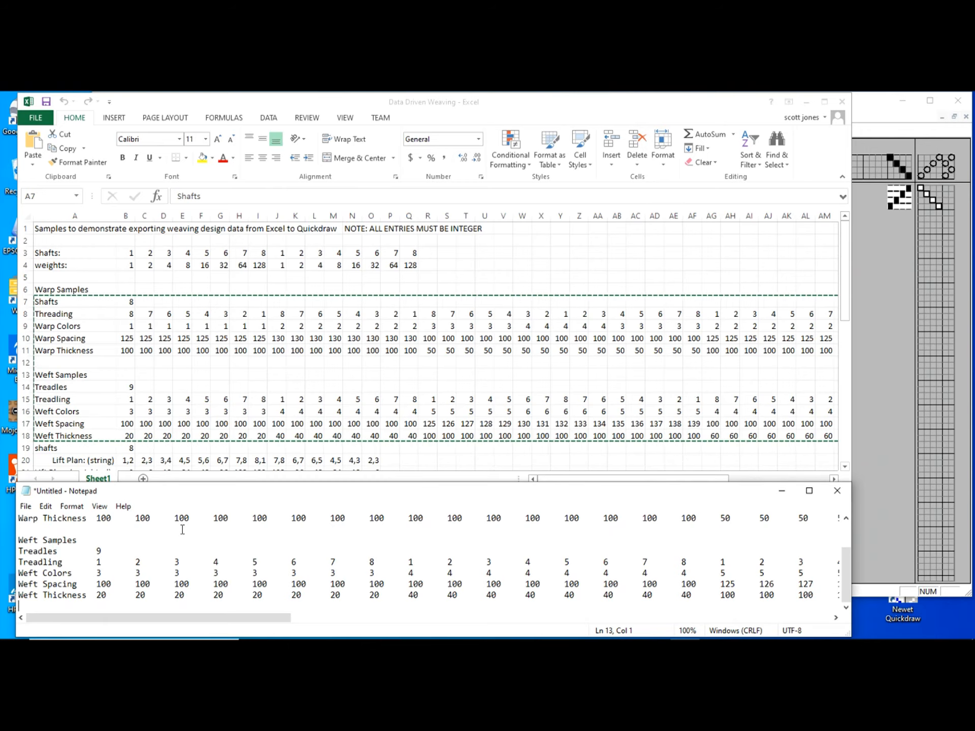
{"action": "left_click", "coordinate": [839, 493]}
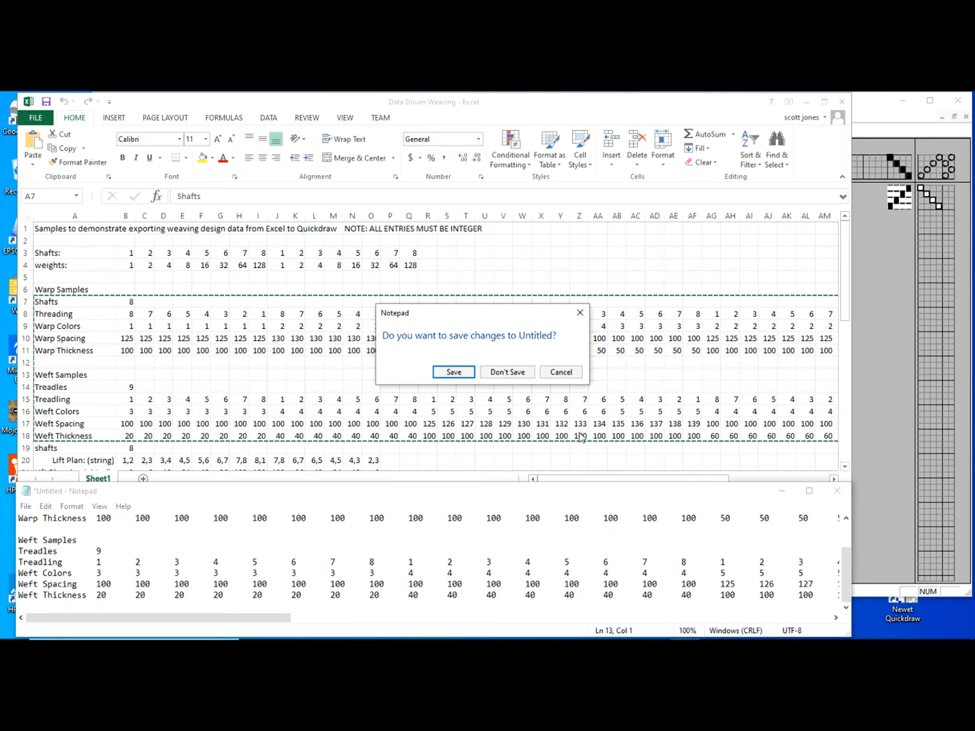
{"action": "left_click", "coordinate": [510, 373]}
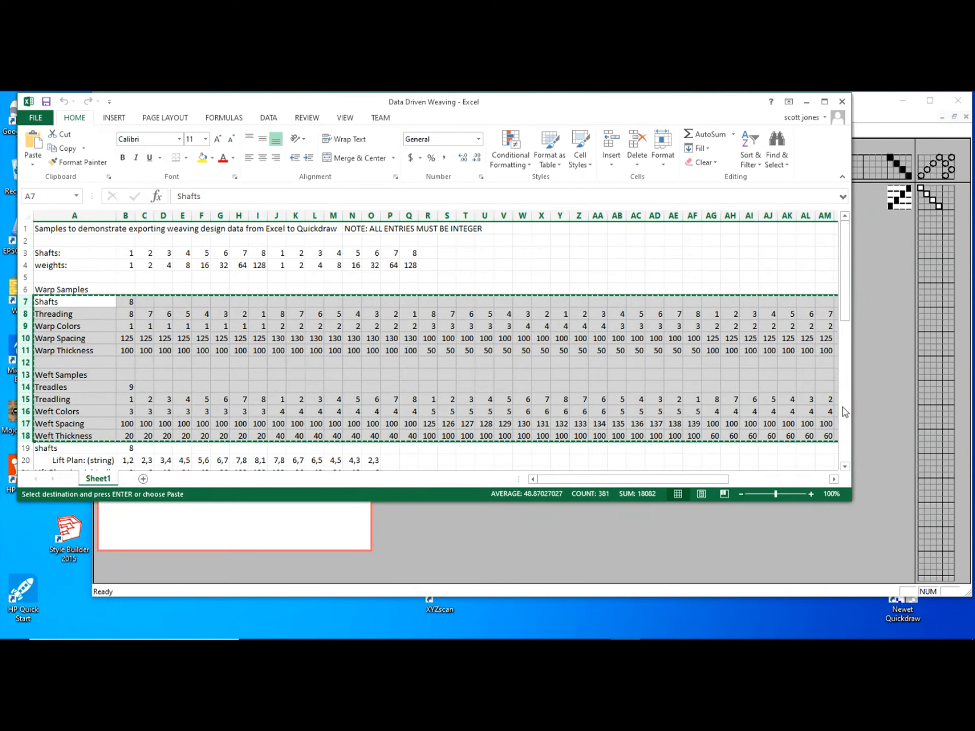
Switch to Quickdraw and import the copied warp and weft data from Excel
{"action": "left_click", "coordinate": [876, 403]}
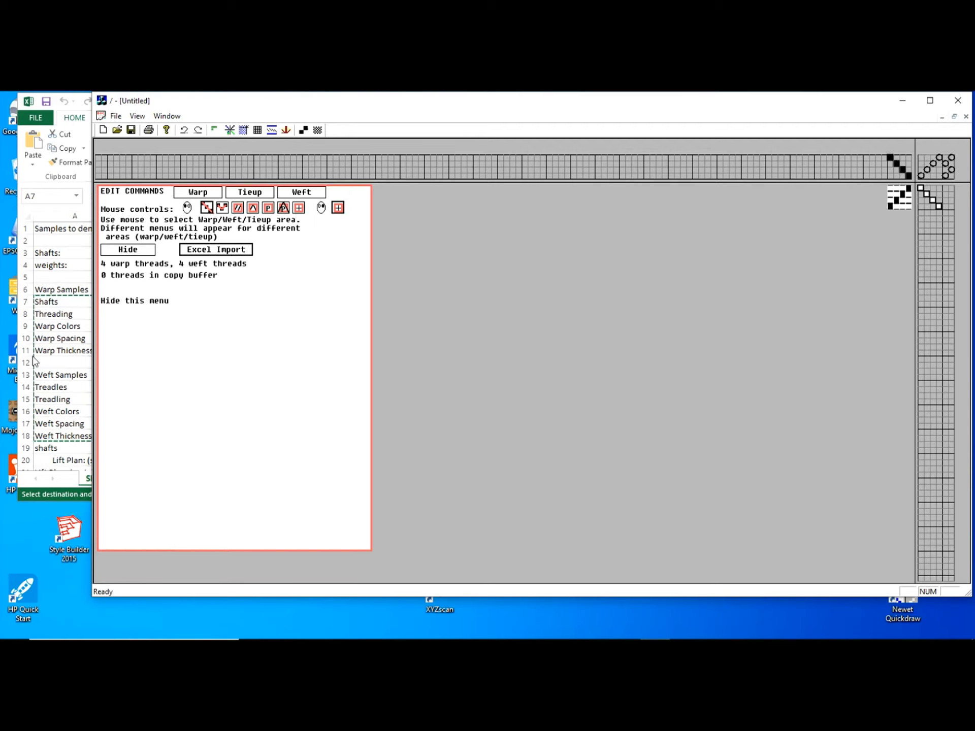
{"action": "left_click", "coordinate": [229, 255]}
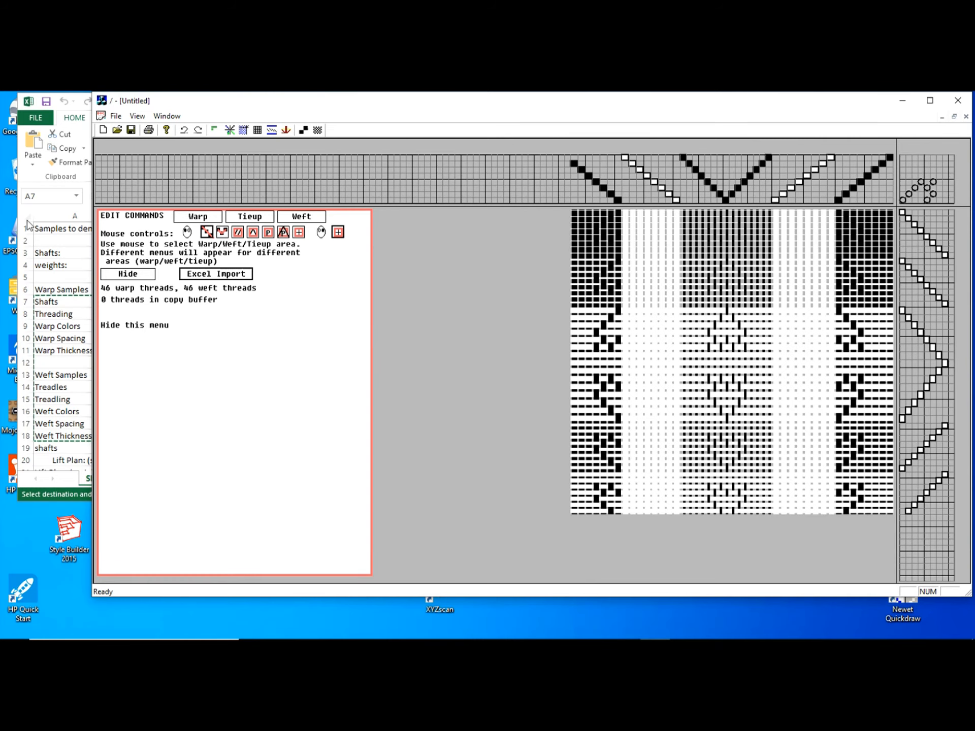
Switch to Excel to examine the Warp Colors entries in columns W to AB, and return to Quickdraw
{"action": "left_click", "coordinate": [67, 132]}
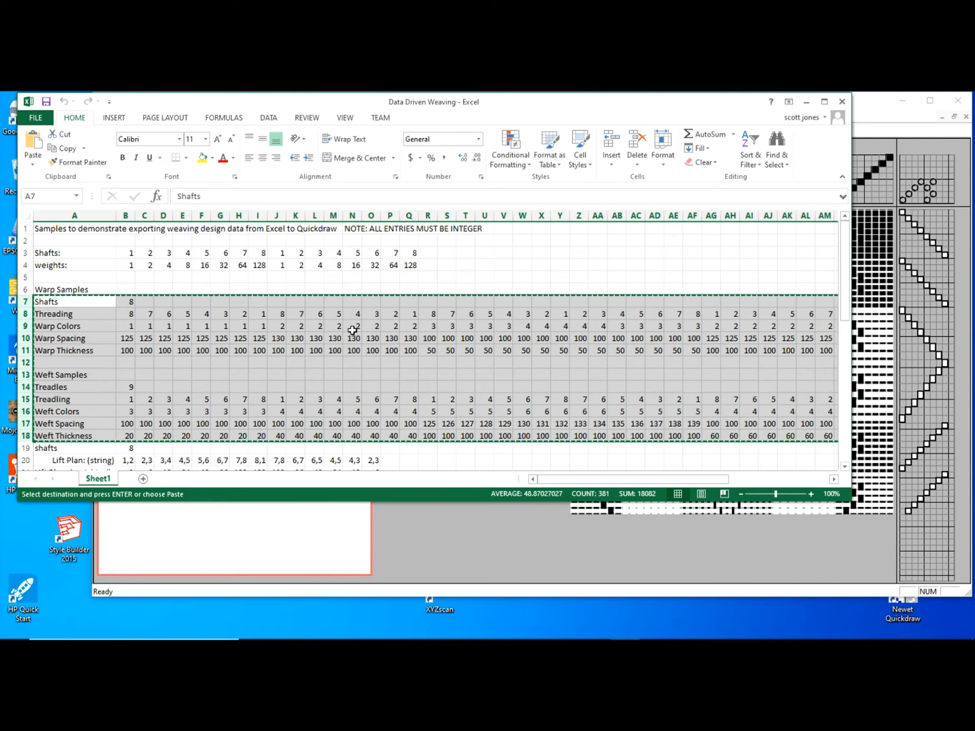
{"action": "left_click_drag", "start_coordinate": [516, 327], "coordinate": [619, 333]}
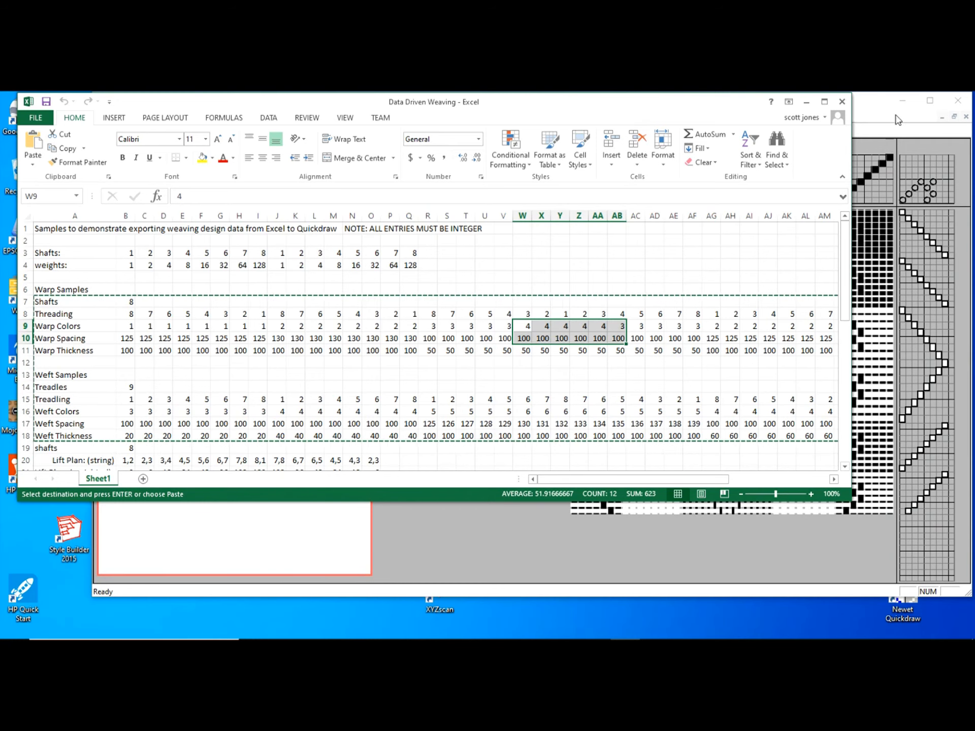
{"action": "left_click", "coordinate": [875, 117]}
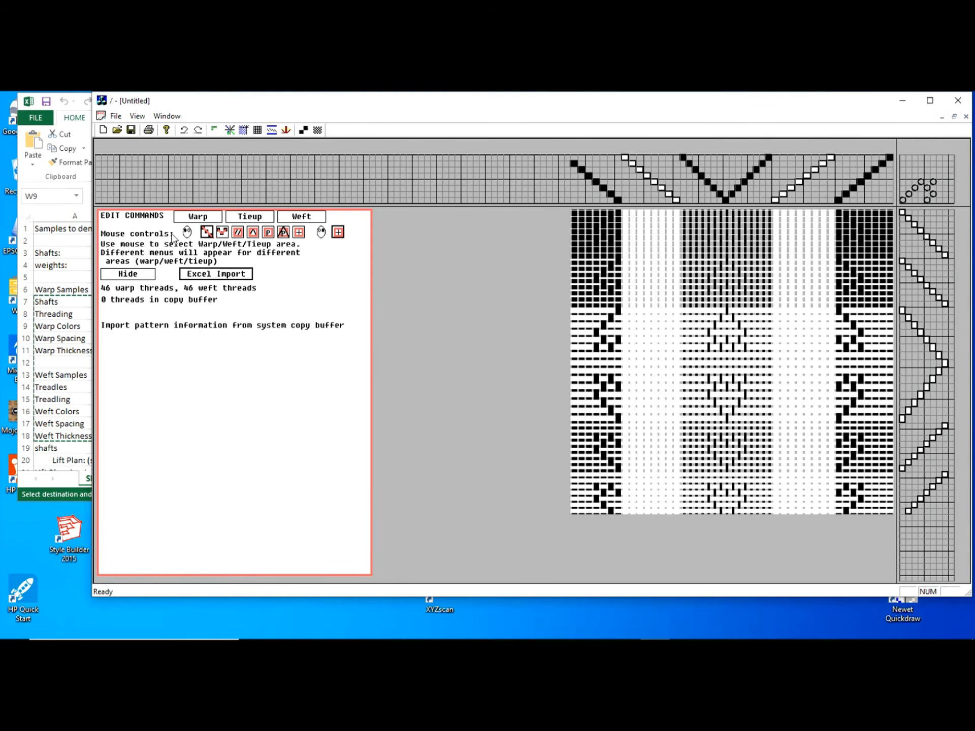
Add the rainbow colors to the palette from the warp editor and import the copied Excel data again
{"action": "left_click", "coordinate": [198, 216]}
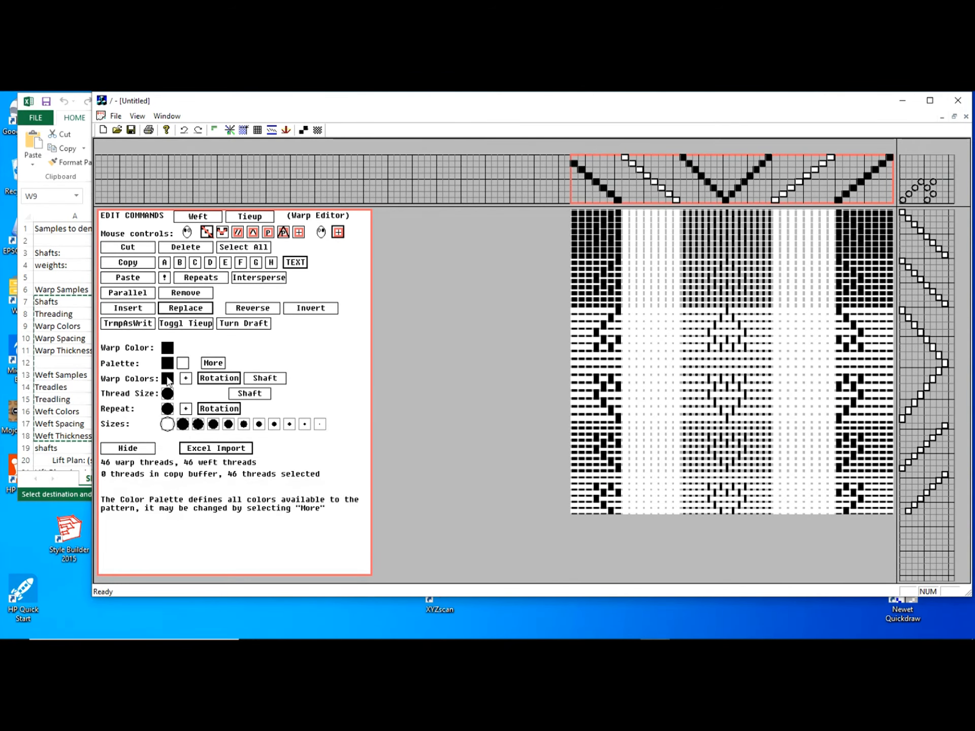
{"action": "left_click", "coordinate": [213, 364]}
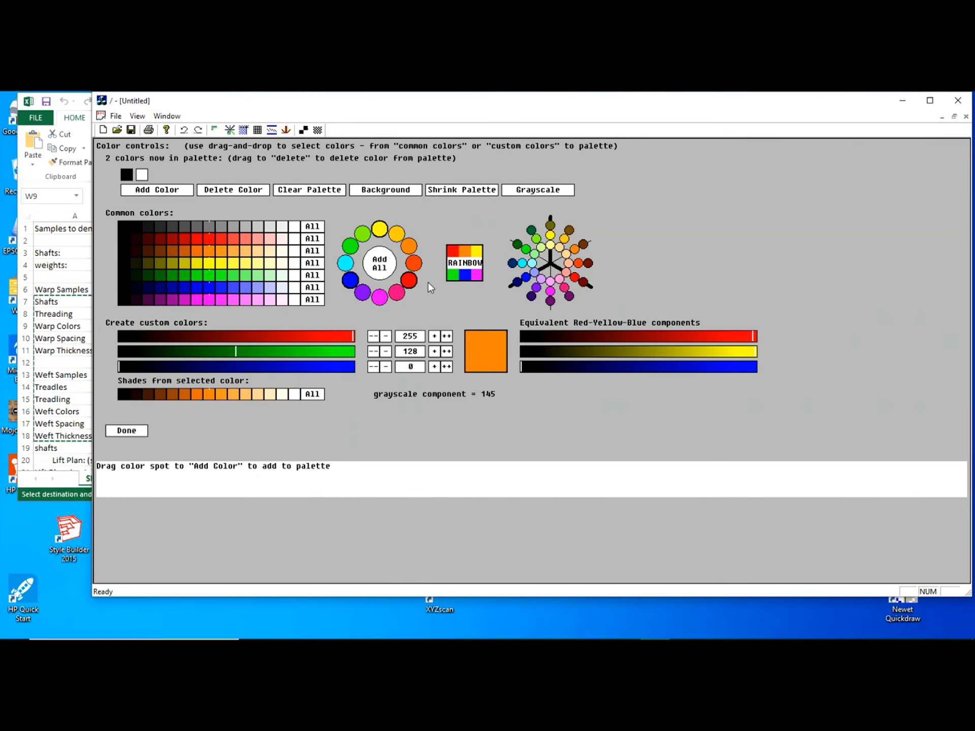
{"action": "left_click", "coordinate": [464, 263]}
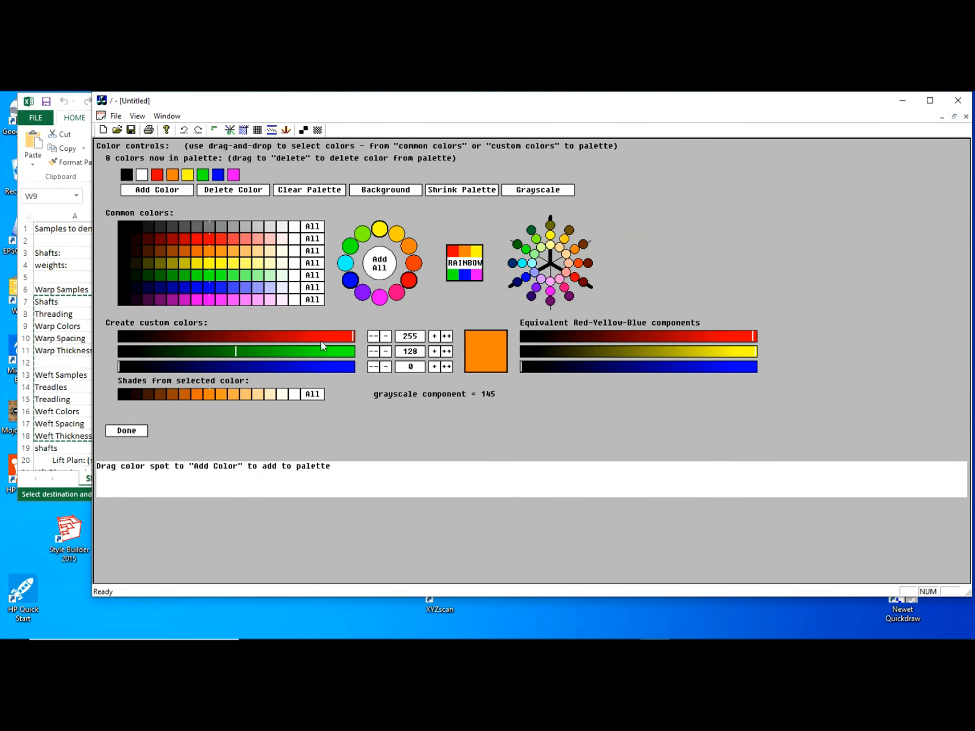
{"action": "left_click", "coordinate": [126, 431]}
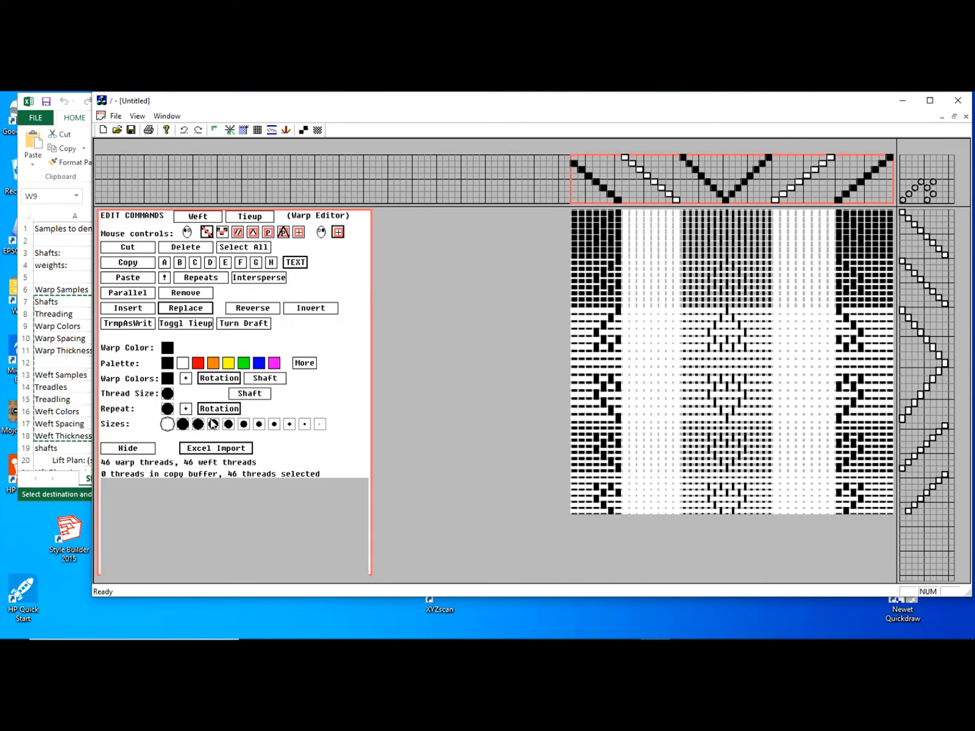
{"action": "left_click", "coordinate": [217, 449]}
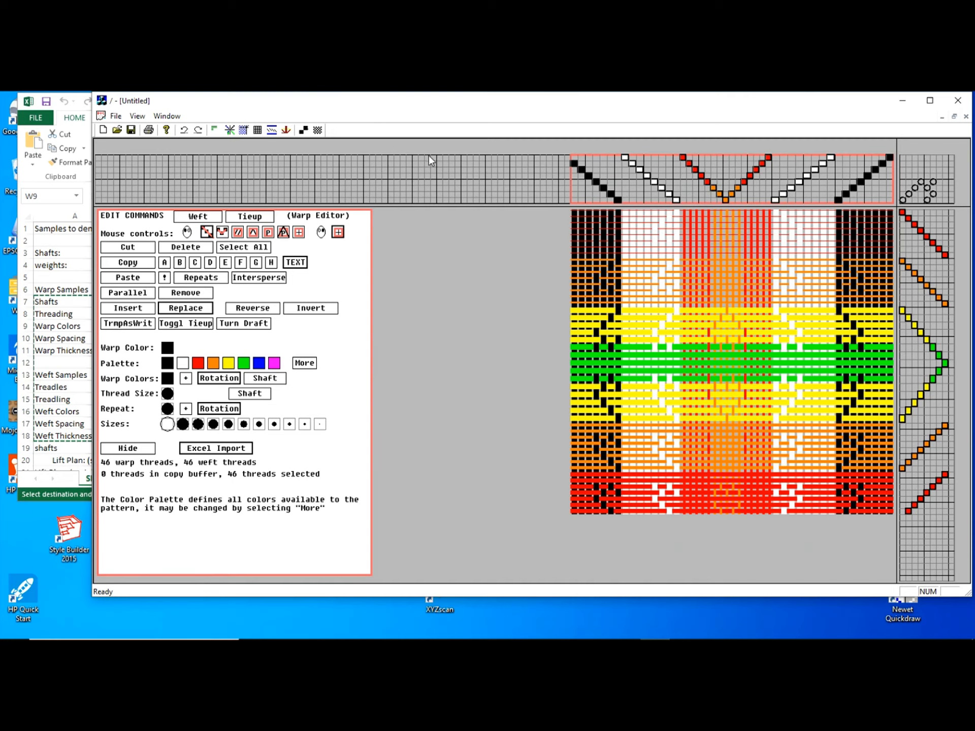
Switch to Excel and compare the lift plan rows 20 and 21 with the Threading and Treadling rows
{"action": "left_click", "coordinate": [80, 95]}
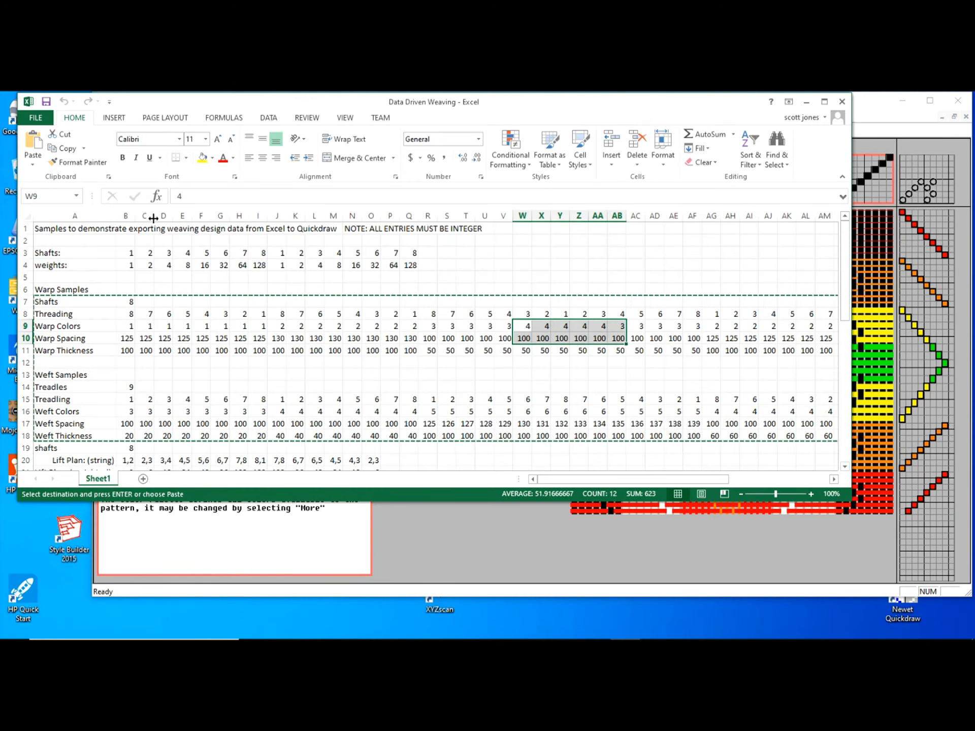
{"action": "scroll", "coordinate": [162, 245], "scroll_direction": "down", "scroll_amount": 4}
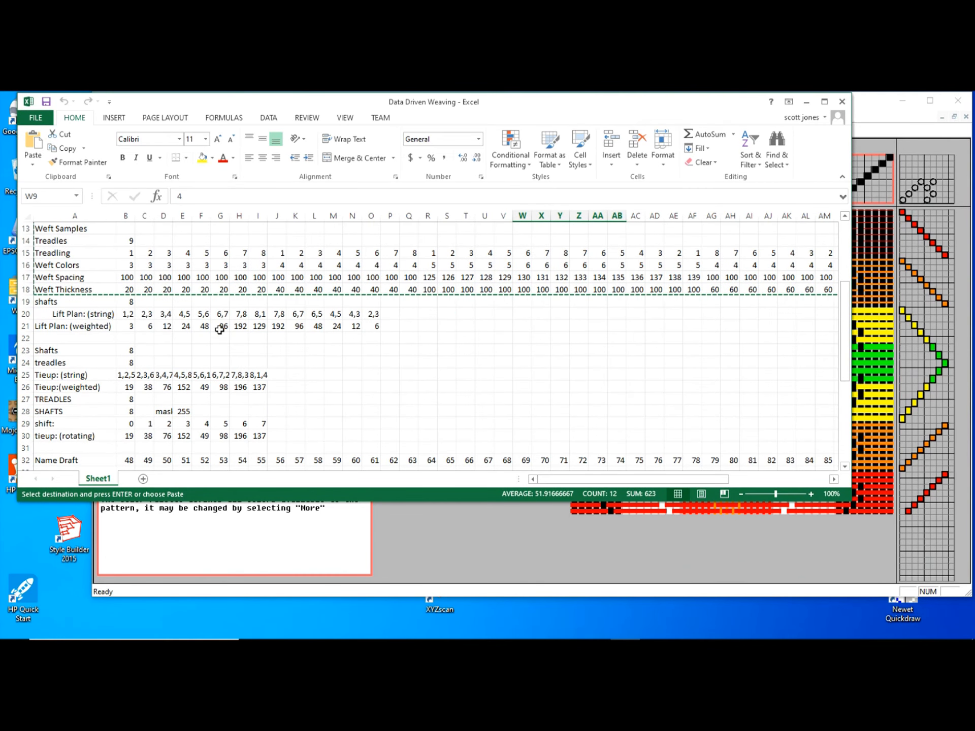
{"action": "left_click_drag", "start_coordinate": [21, 312], "coordinate": [23, 326]}
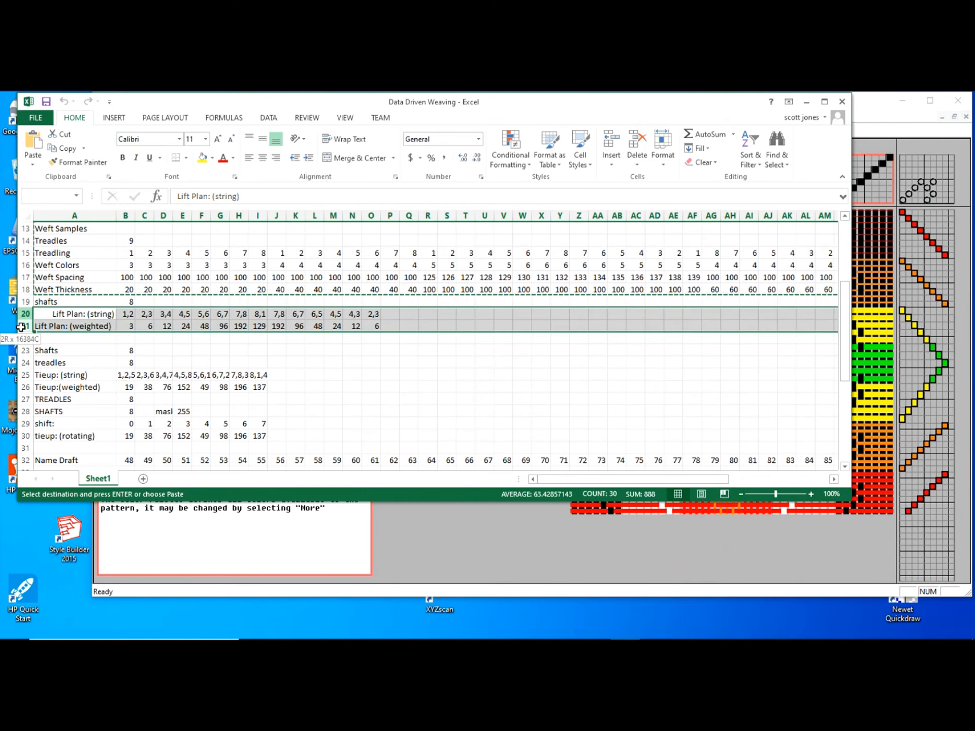
{"action": "scroll", "coordinate": [251, 285], "scroll_direction": "up", "scroll_amount": 2}
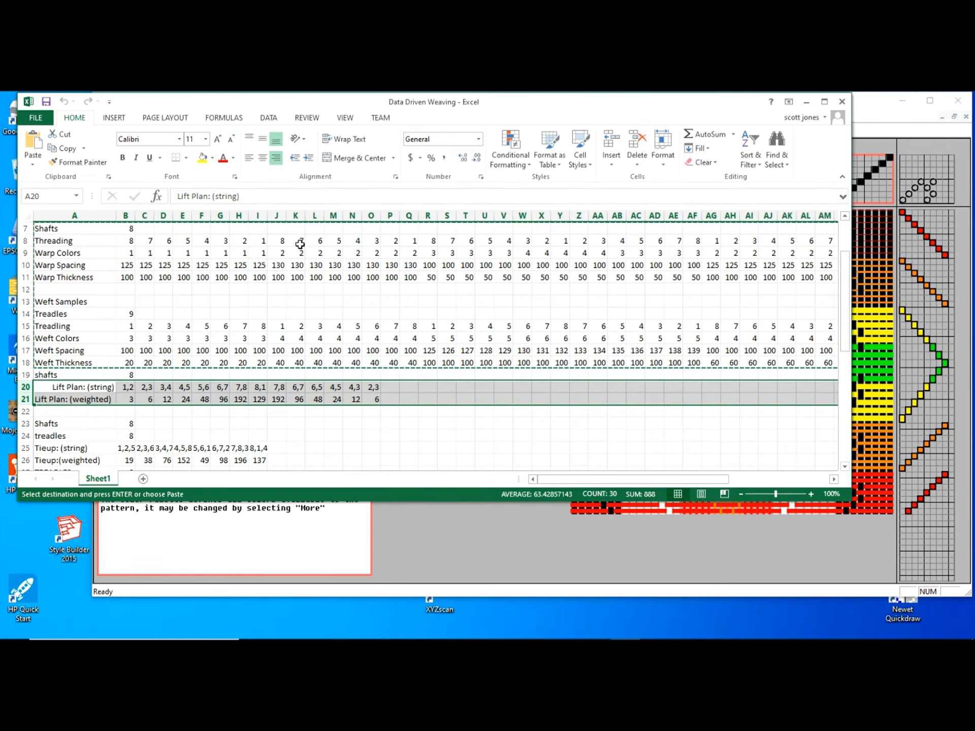
{"action": "left_click_drag", "start_coordinate": [353, 242], "coordinate": [220, 241]}
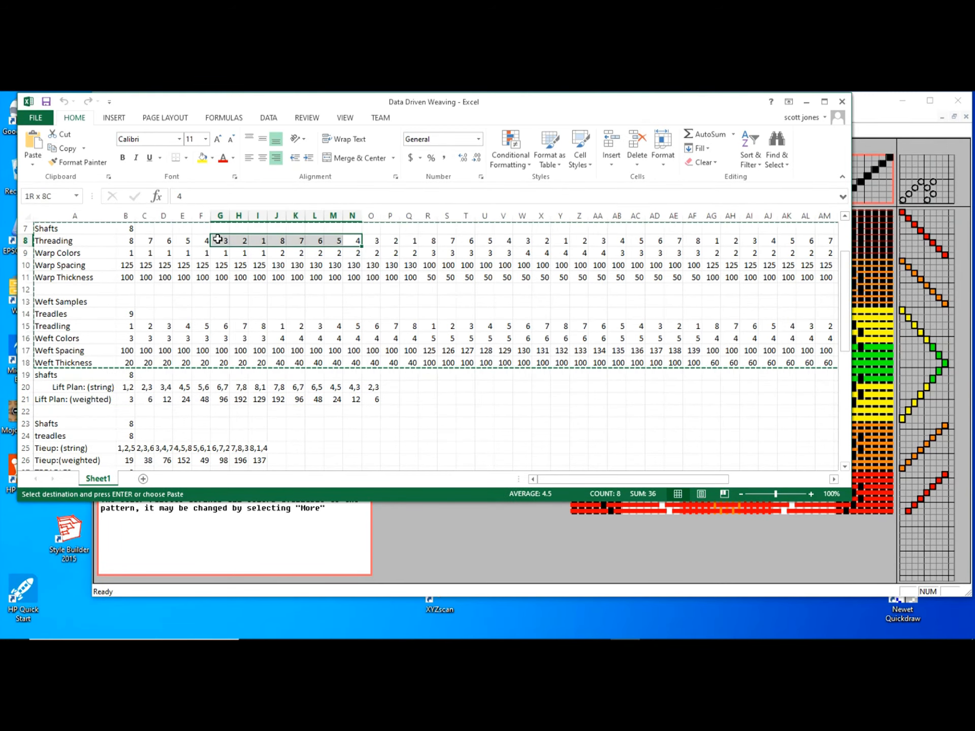
{"action": "left_click_drag", "start_coordinate": [164, 326], "coordinate": [224, 338]}
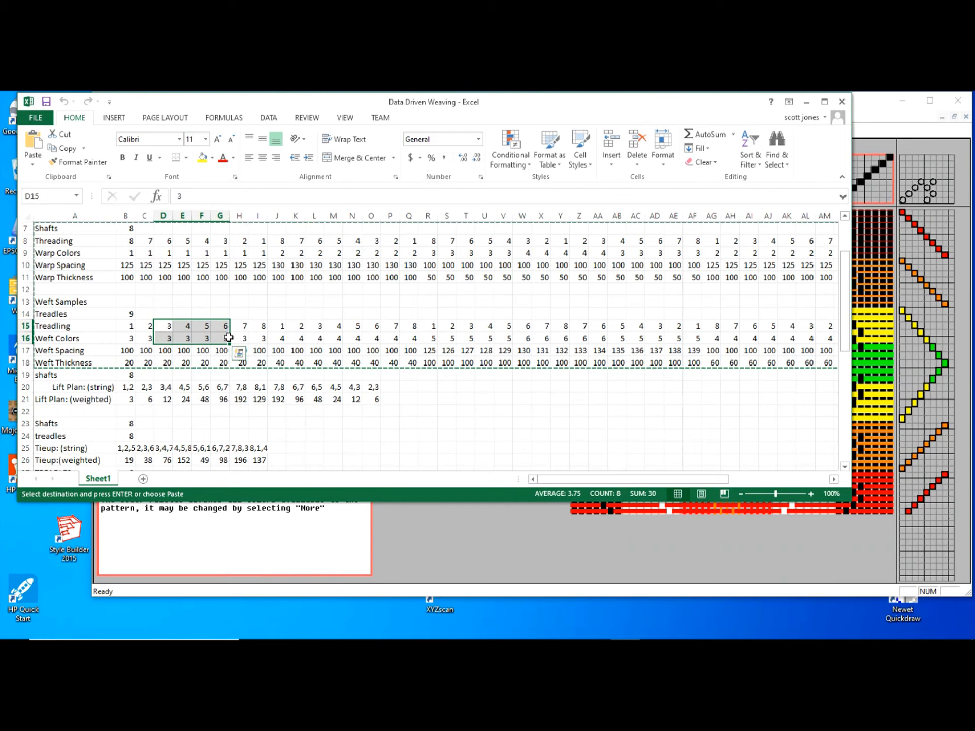
{"action": "scroll", "coordinate": [297, 347], "scroll_direction": "down", "scroll_amount": 1}
{"action": "scroll", "coordinate": [297, 347], "scroll_direction": "down", "scroll_amount": 1}
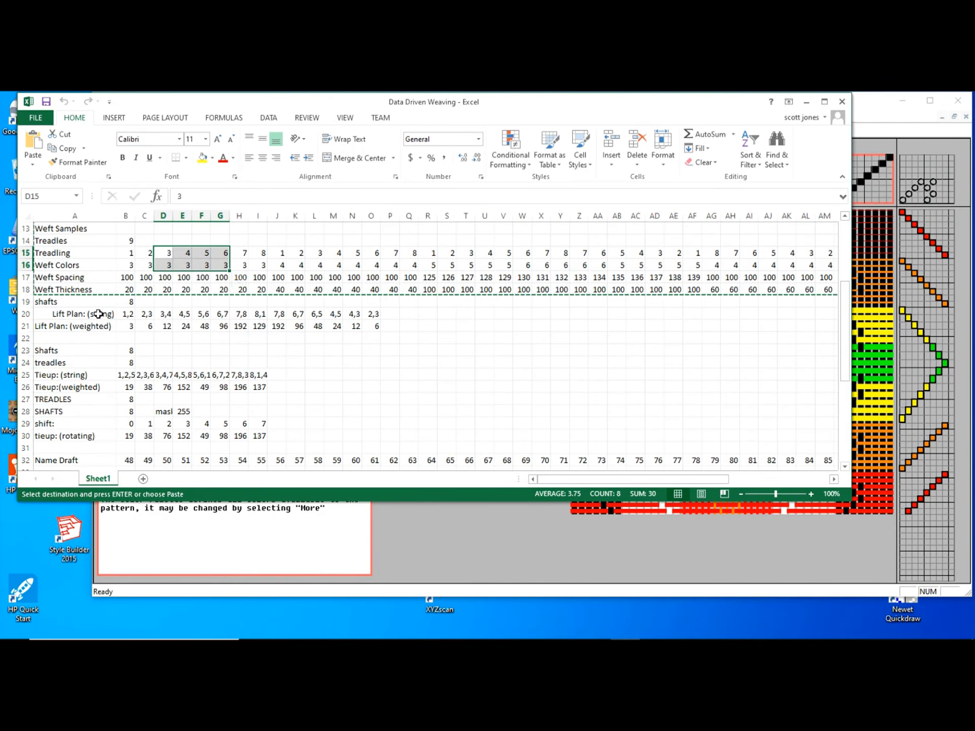
Copy the Lift Plan (string) row 20, switch to Quickdraw and import it into the pattern
{"action": "left_click_drag", "start_coordinate": [26, 317], "coordinate": [25, 340]}
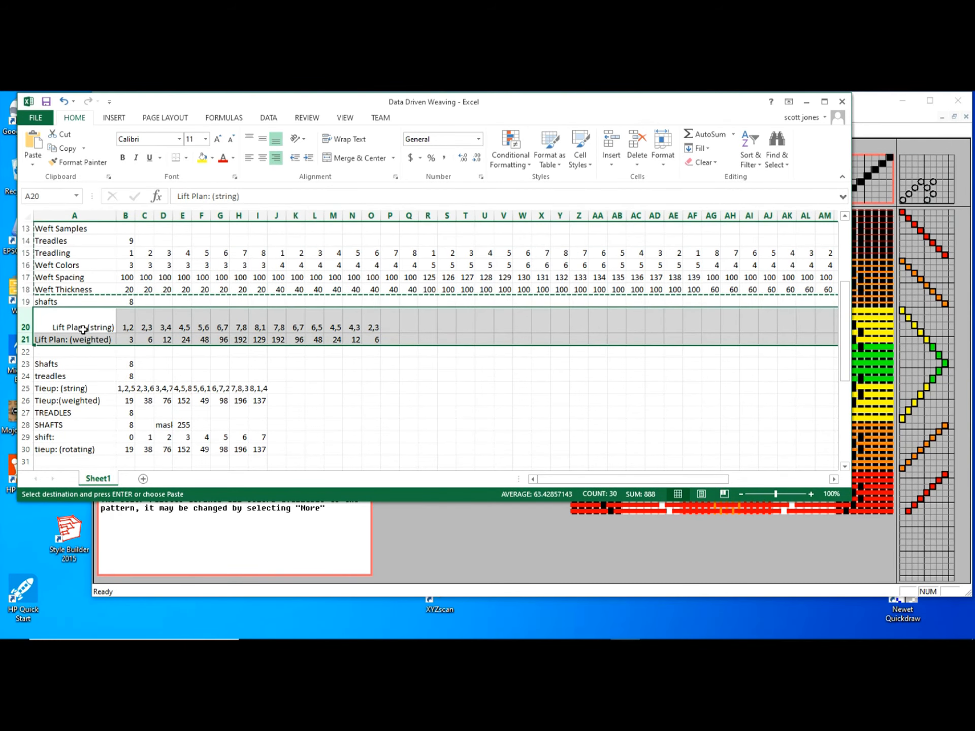
{"action": "left_click", "coordinate": [23, 326]}
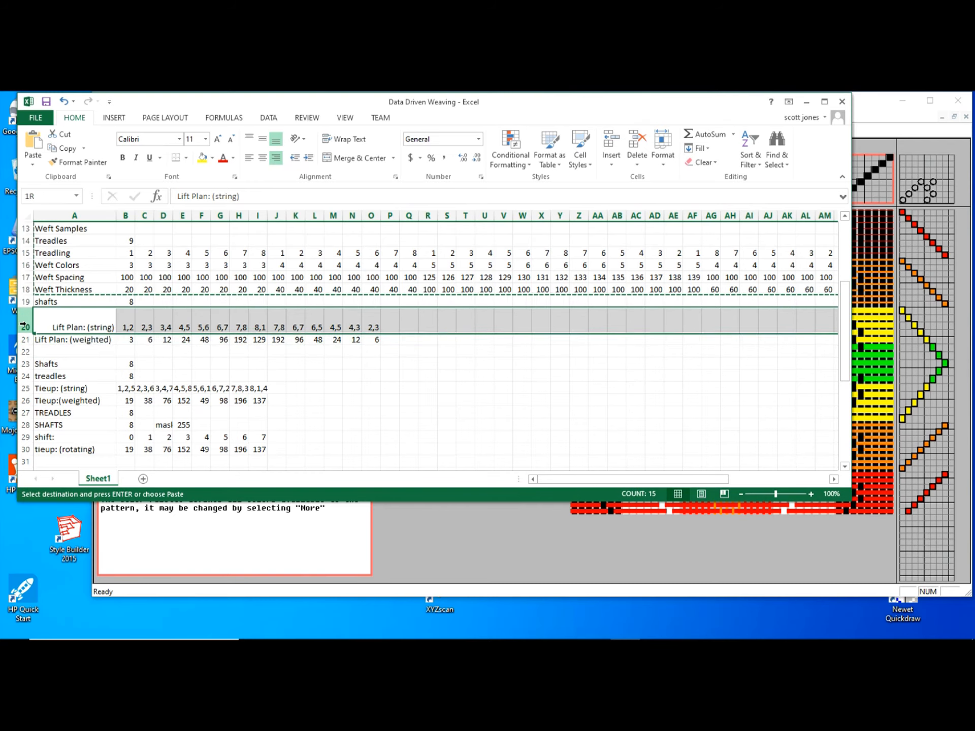
{"action": "right_click", "coordinate": [83, 325]}
{"action": "left_click", "coordinate": [117, 345]}
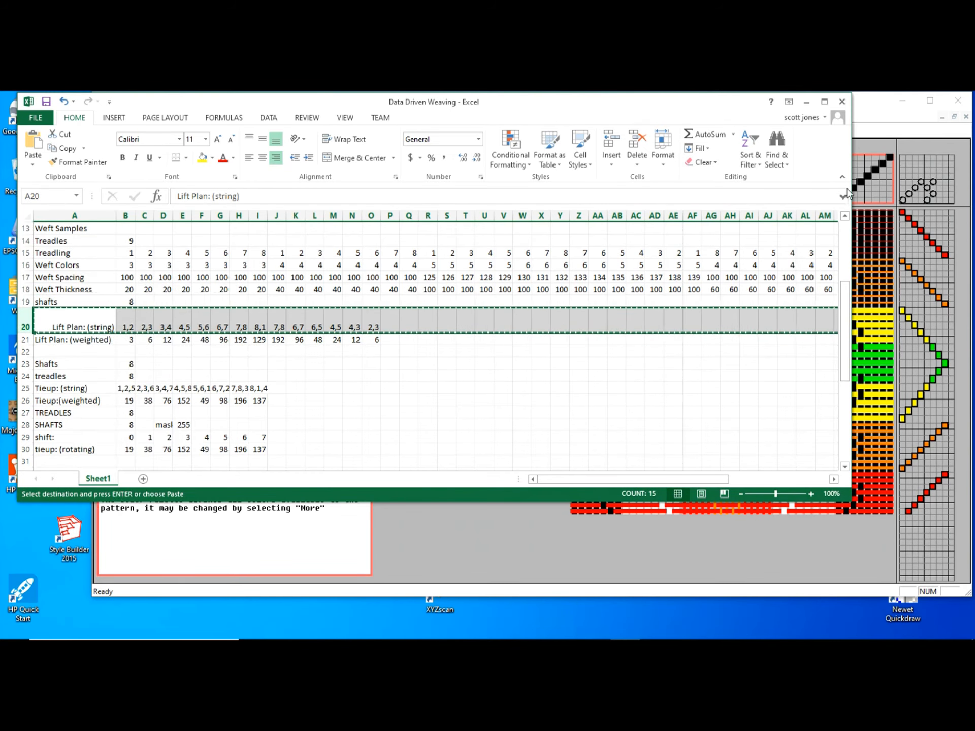
{"action": "left_click", "coordinate": [896, 135]}
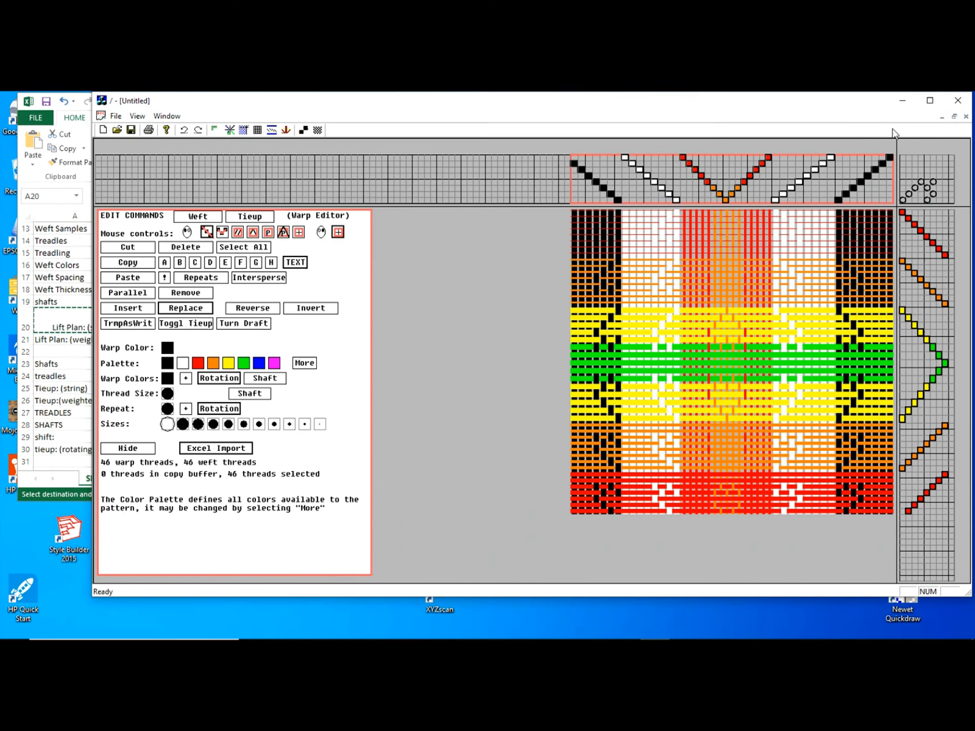
{"action": "left_click", "coordinate": [231, 449]}
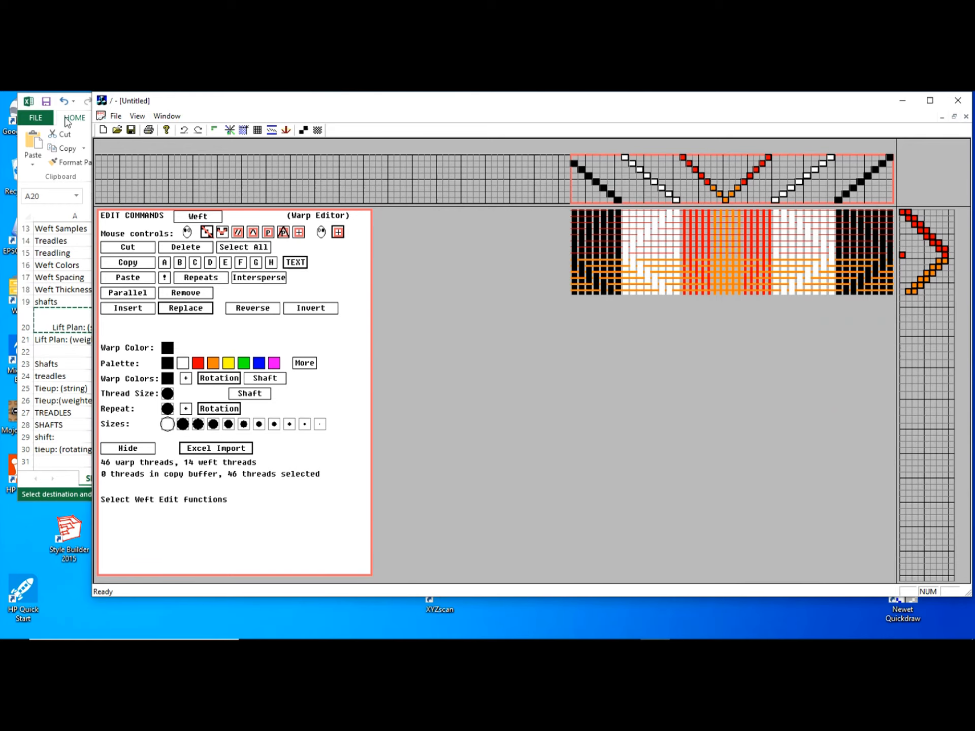
Switch to Excel and examine the weft labels, the weighted lift plan row, and the shaft numbers and weights in rows 3 and 4
{"action": "left_click", "coordinate": [86, 100]}
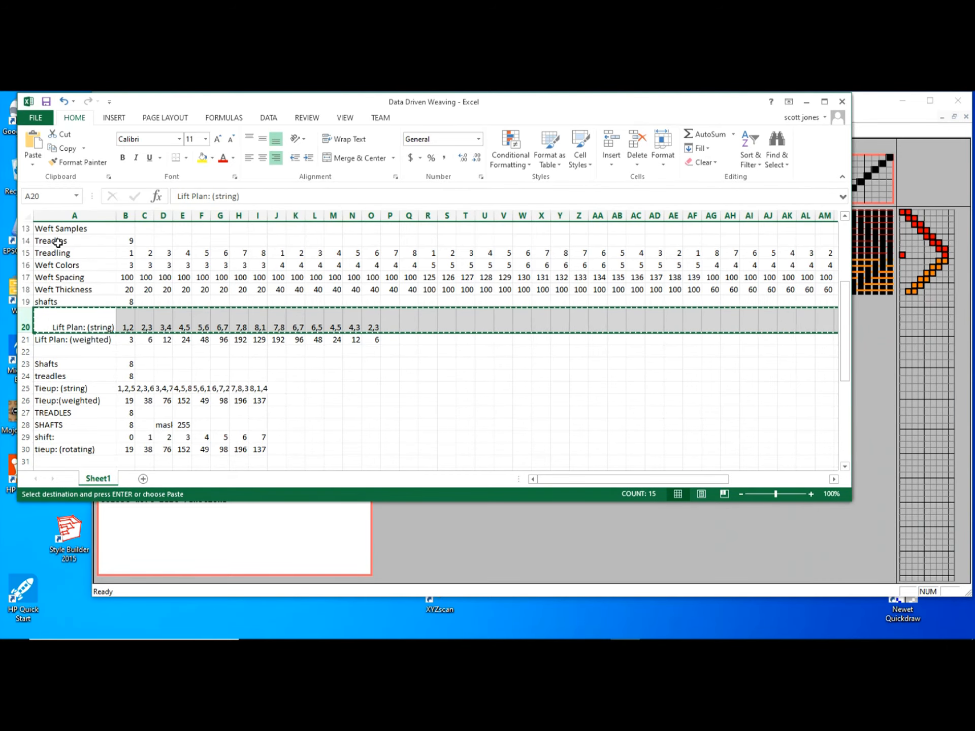
{"action": "left_click_drag", "start_coordinate": [53, 241], "coordinate": [58, 302]}
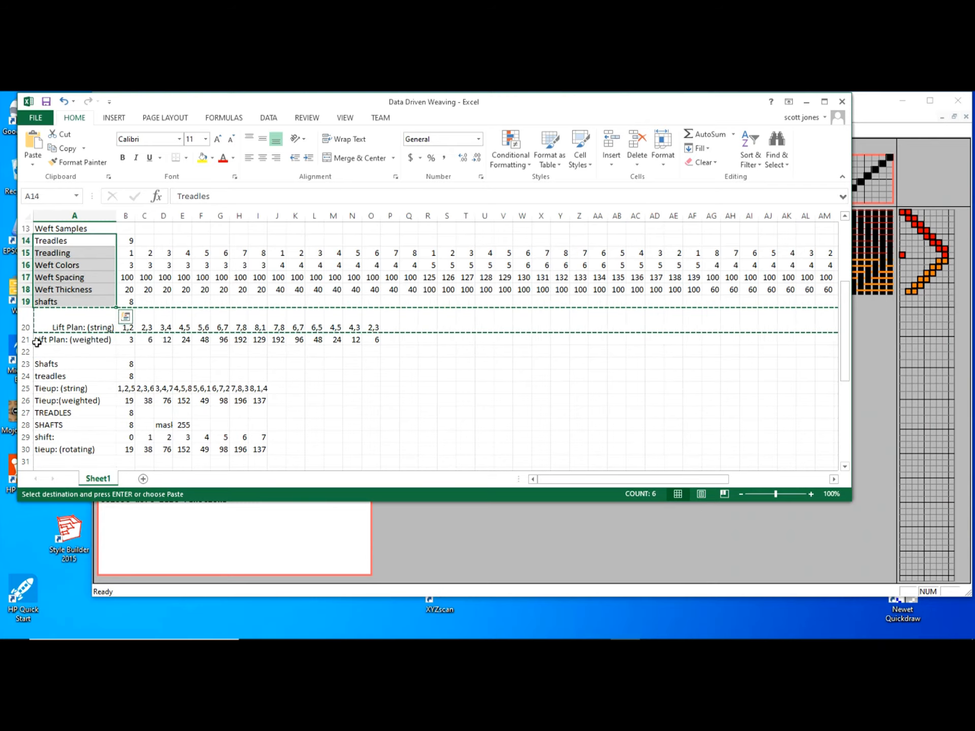
{"action": "left_click_drag", "start_coordinate": [44, 340], "coordinate": [244, 340]}
{"action": "scroll", "coordinate": [280, 345], "scroll_direction": "up", "scroll_amount": 4}
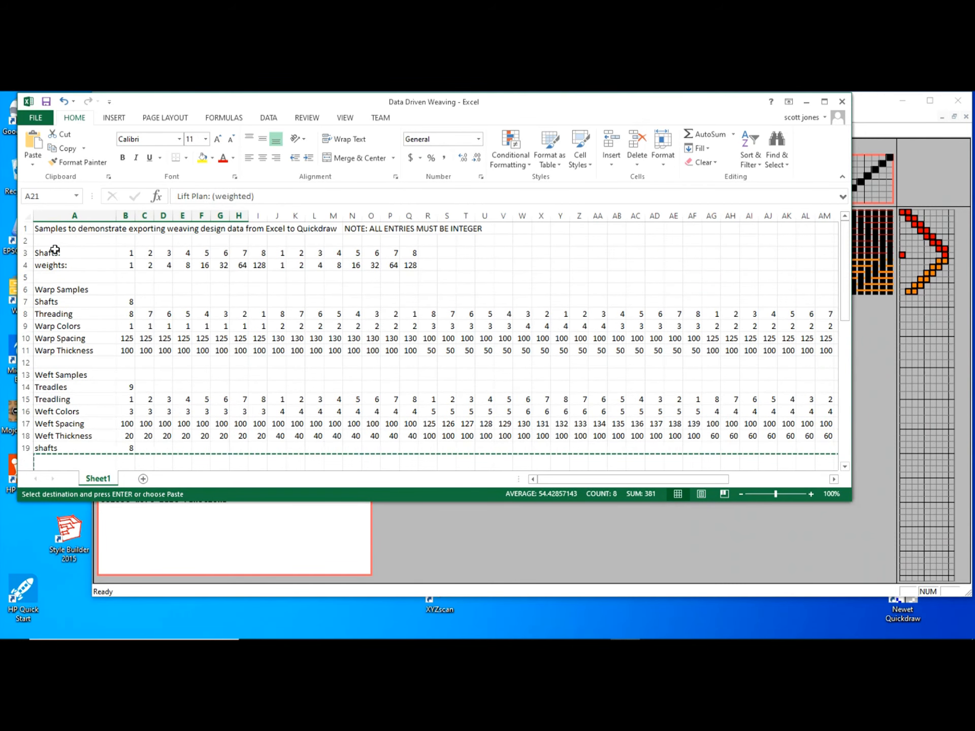
{"action": "left_click", "coordinate": [20, 253]}
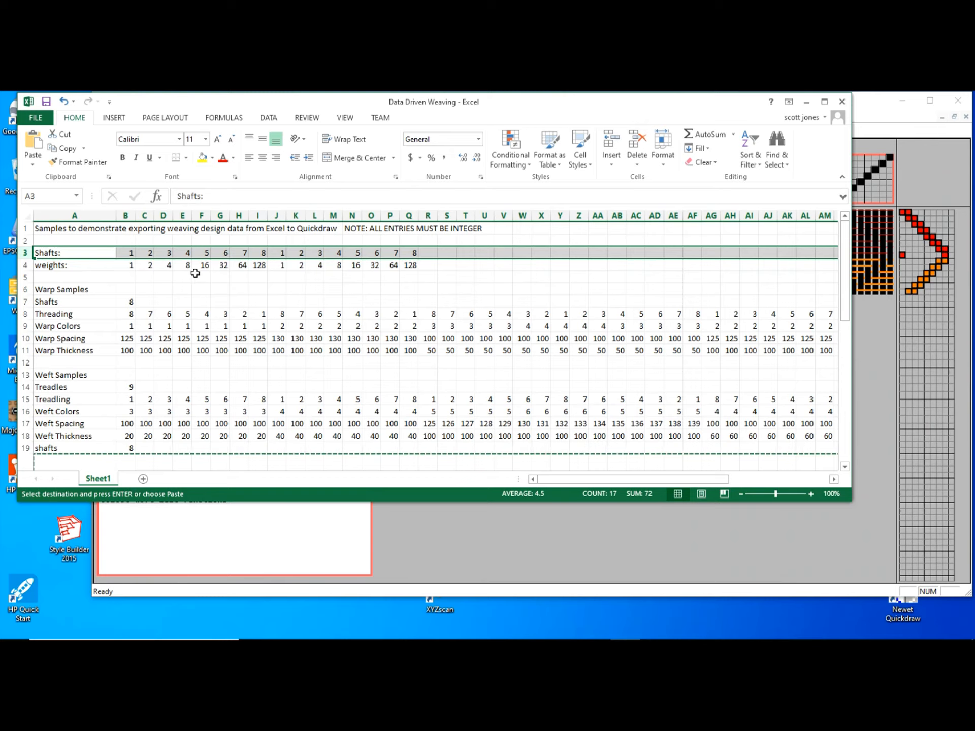
{"action": "left_click", "coordinate": [20, 265]}
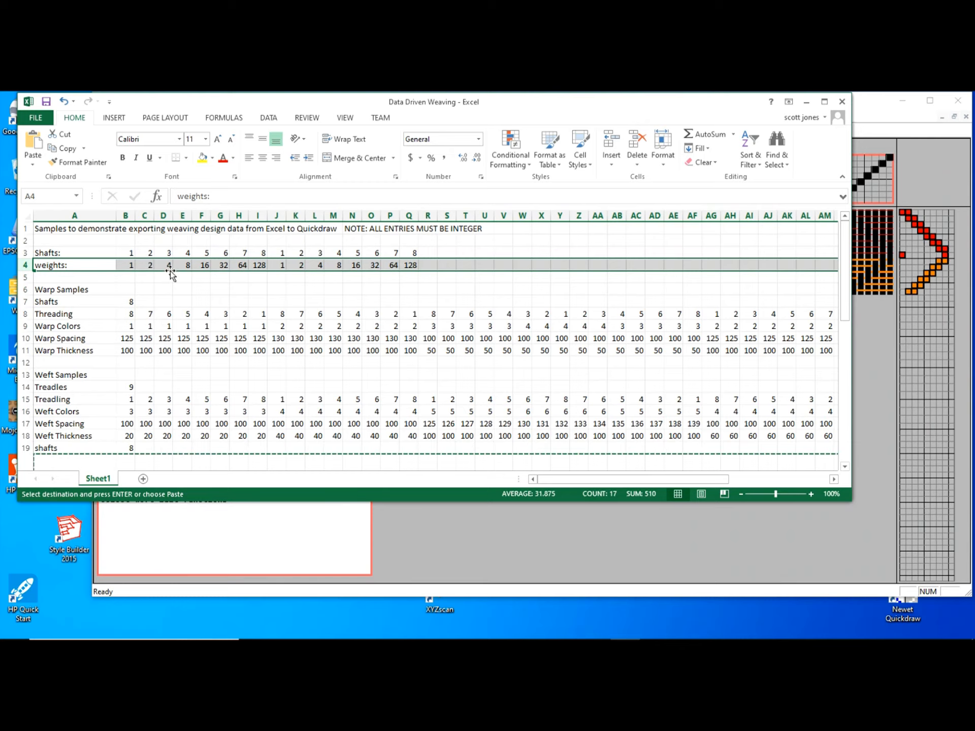
{"action": "left_click_drag", "start_coordinate": [167, 268], "coordinate": [184, 269]}
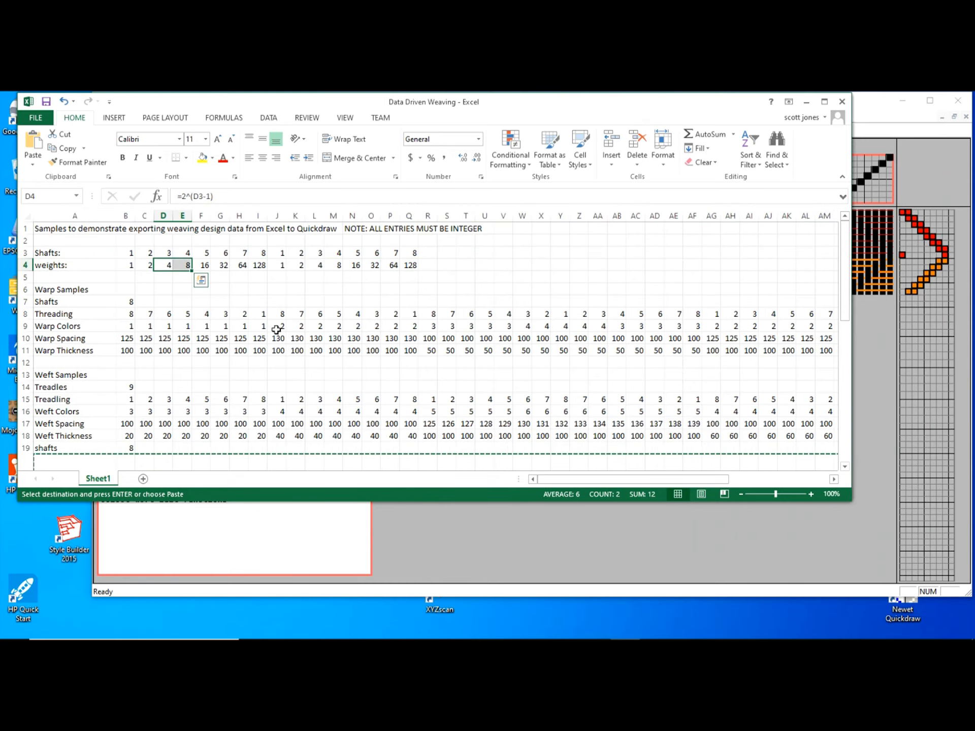
Copy the Lift Plan (weighted) row 21, switch to Quickdraw and import it into the pattern
{"action": "scroll", "coordinate": [271, 329], "scroll_direction": "down", "scroll_amount": 2}
{"action": "scroll", "coordinate": [271, 328], "scroll_direction": "down", "scroll_amount": 2}
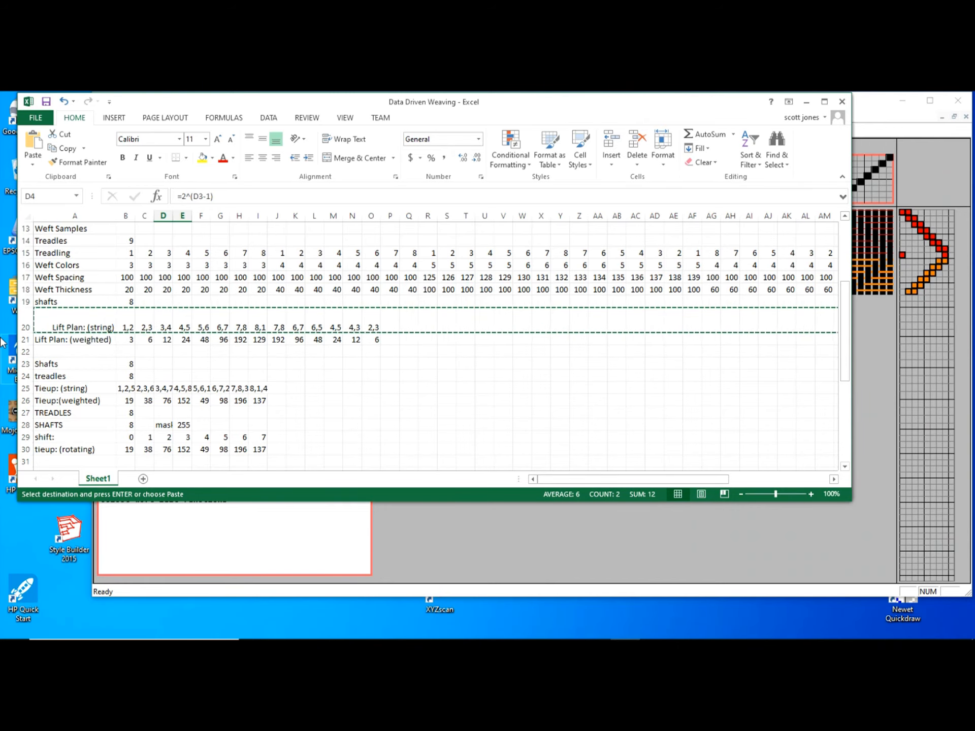
{"action": "left_click", "coordinate": [20, 339]}
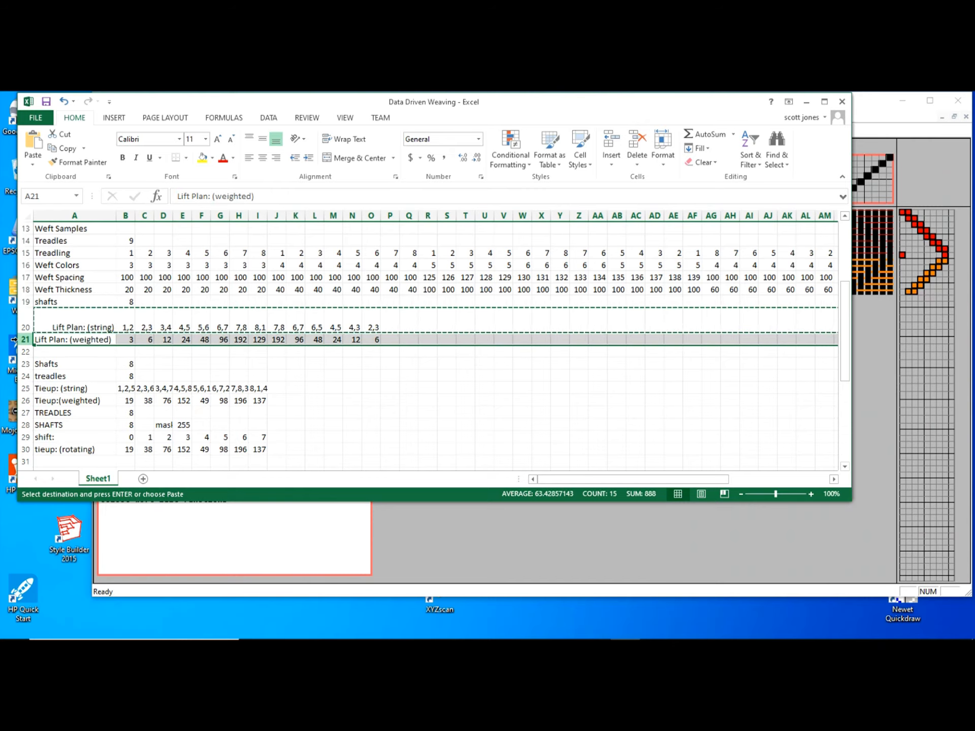
{"action": "left_click", "coordinate": [131, 339]}
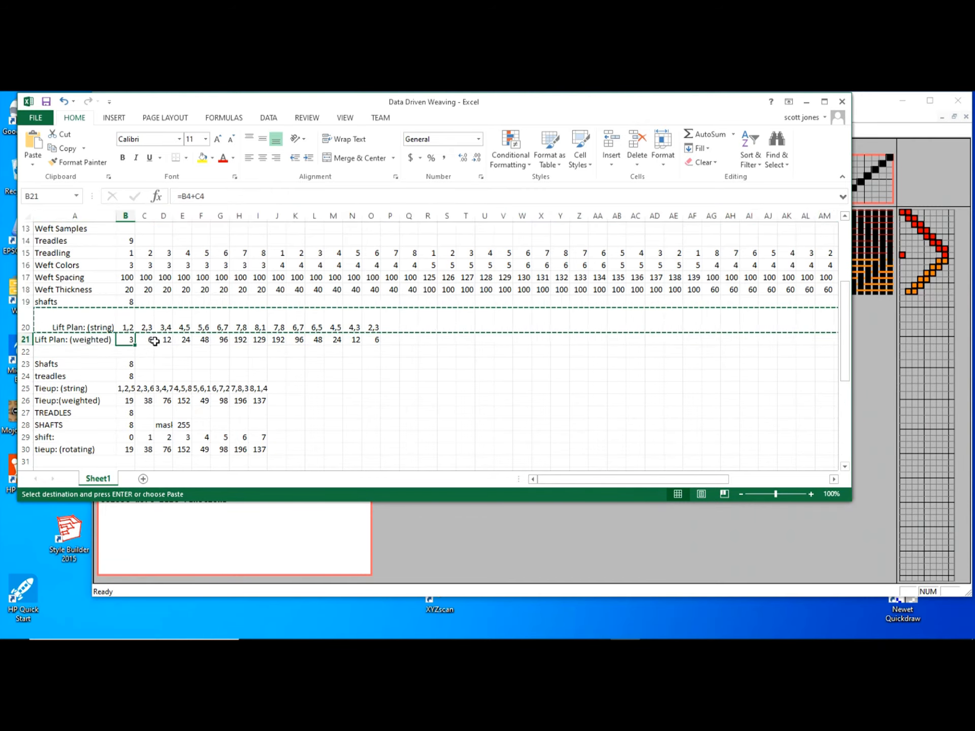
{"action": "left_click", "coordinate": [20, 339]}
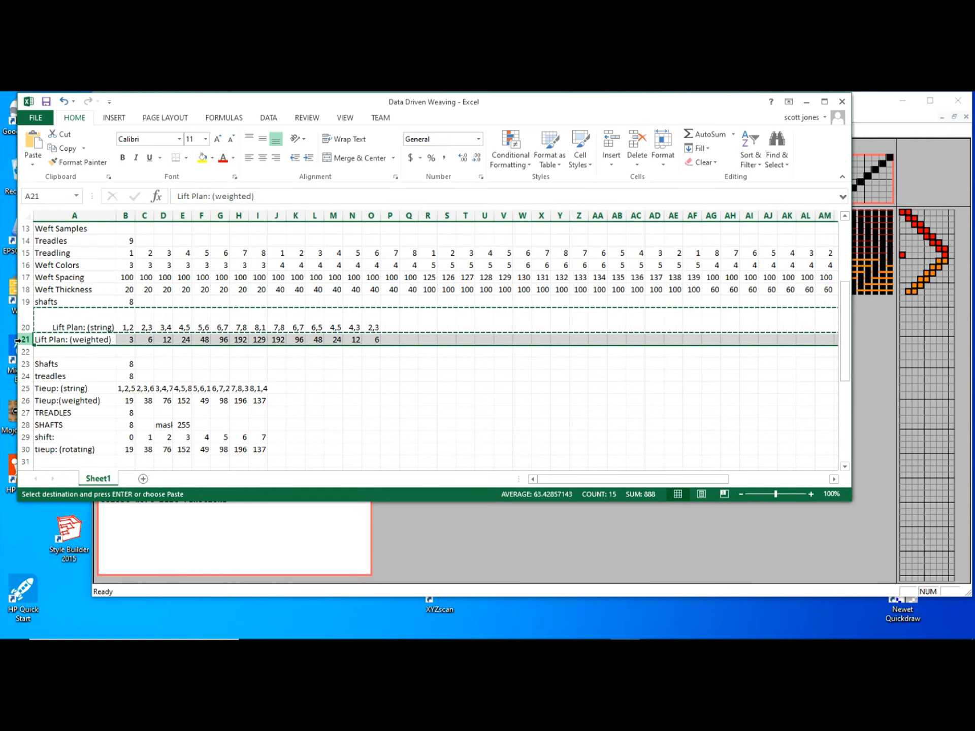
{"action": "left_click", "coordinate": [75, 152]}
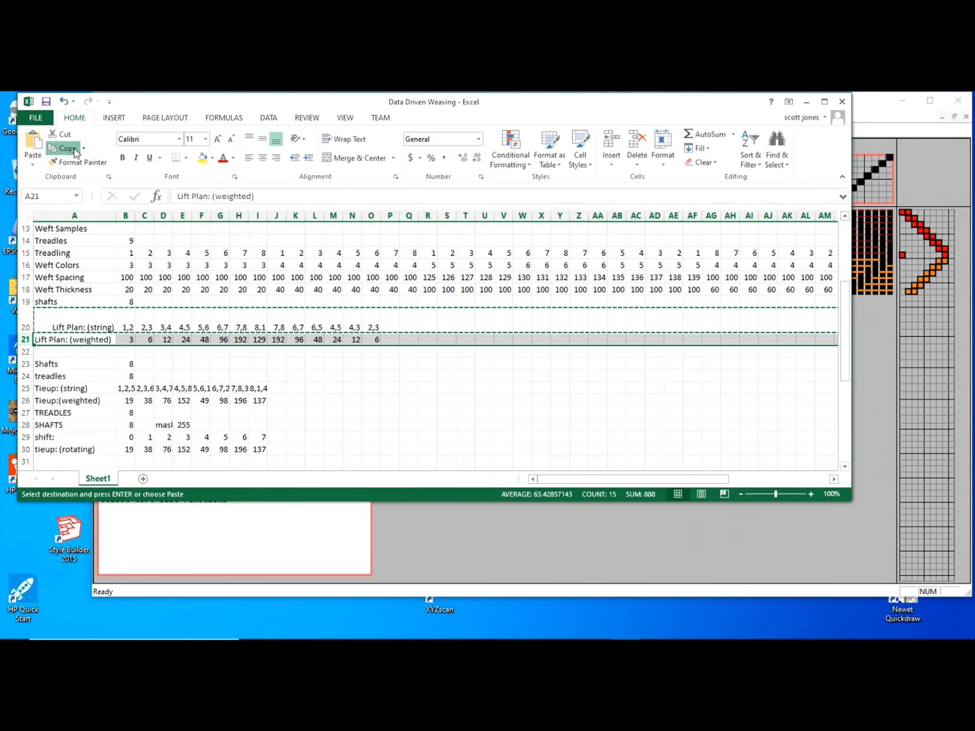
{"action": "left_click", "coordinate": [886, 199]}
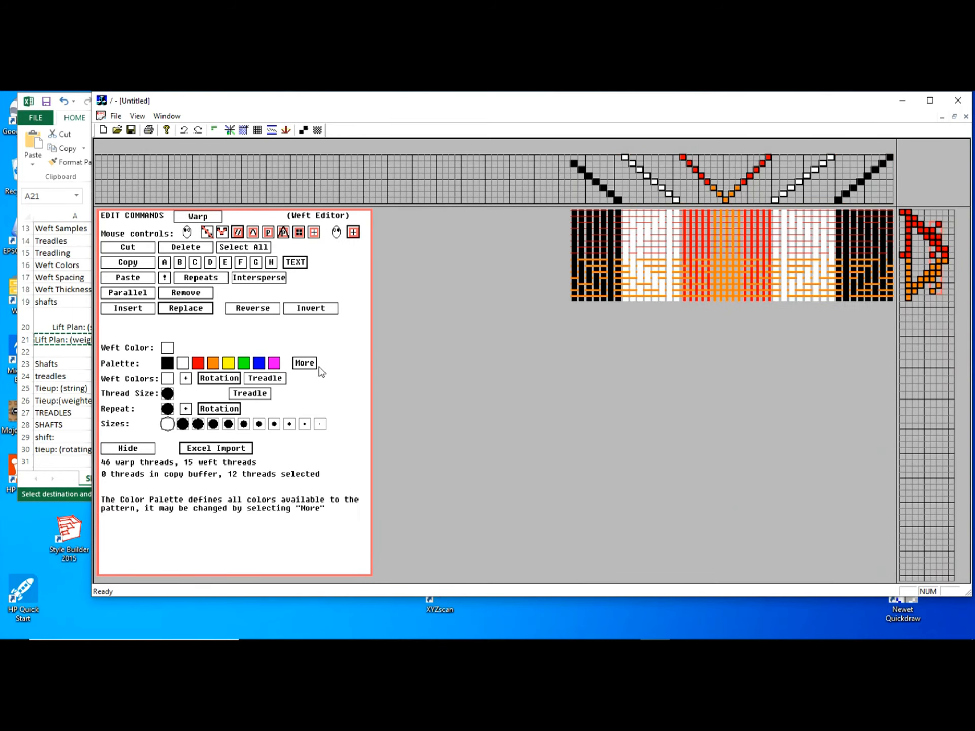
{"action": "left_click", "coordinate": [197, 449]}
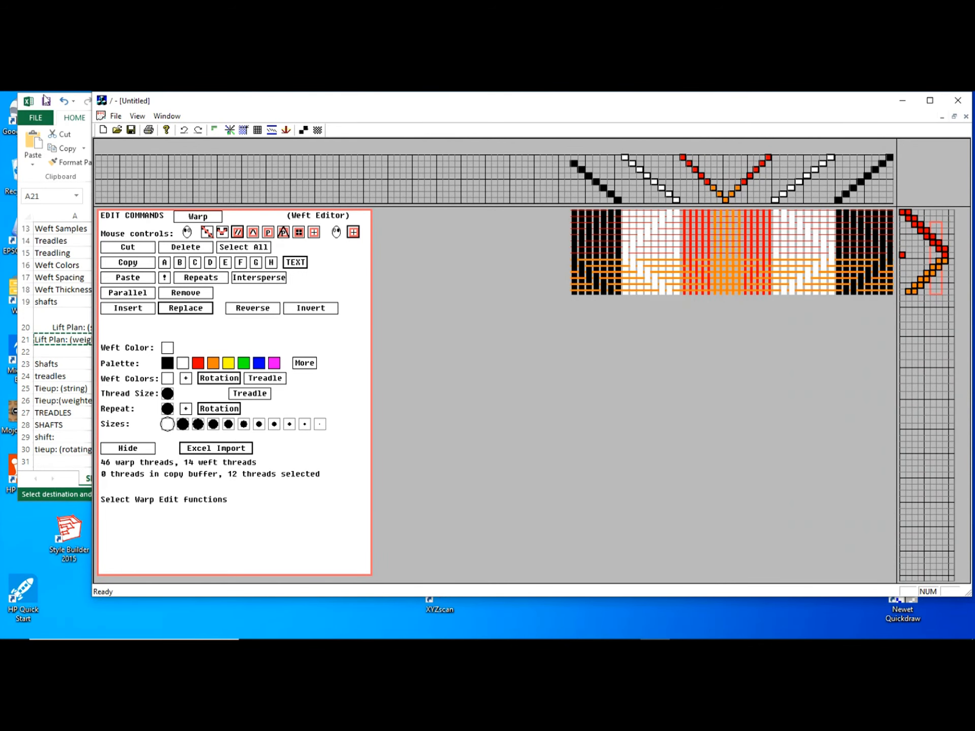
Switch to Excel, copy the Tieup (string) row 25, and import it into the pattern in Quickdraw
{"action": "left_click", "coordinate": [87, 100]}
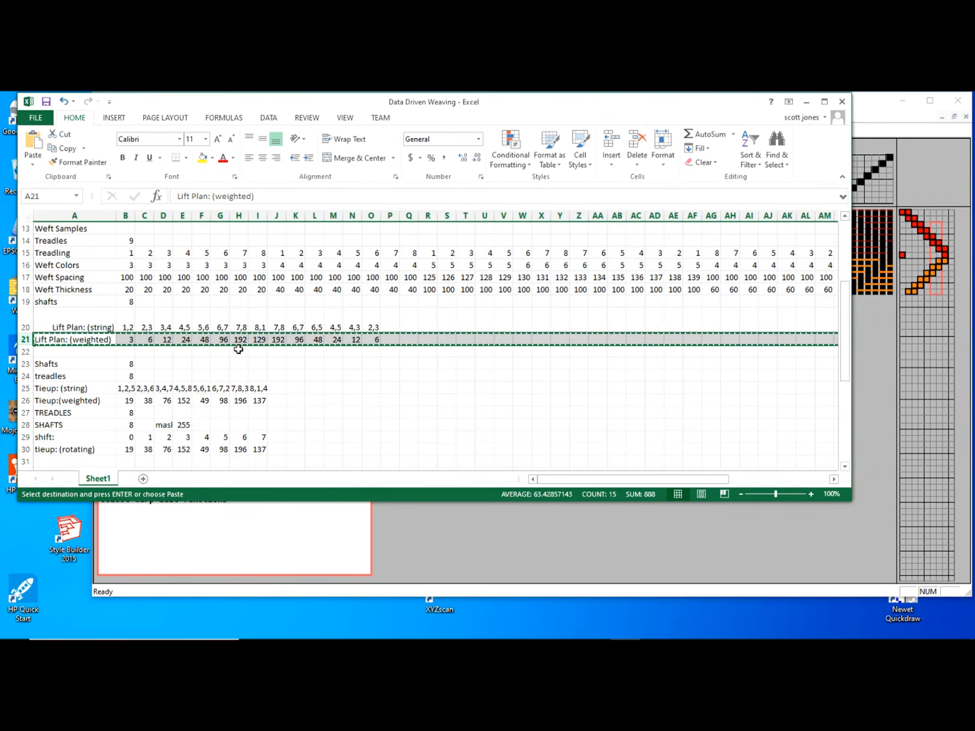
{"action": "scroll", "coordinate": [467, 407], "scroll_direction": "down", "scroll_amount": 1}
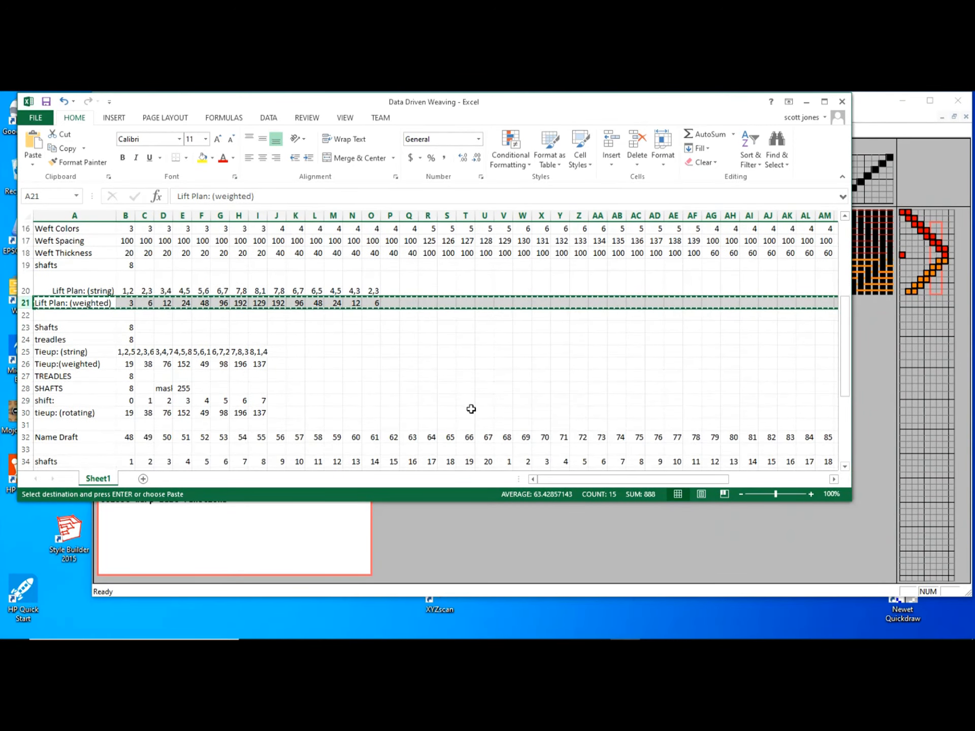
{"action": "left_click", "coordinate": [25, 340]}
{"action": "left_click", "coordinate": [24, 351]}
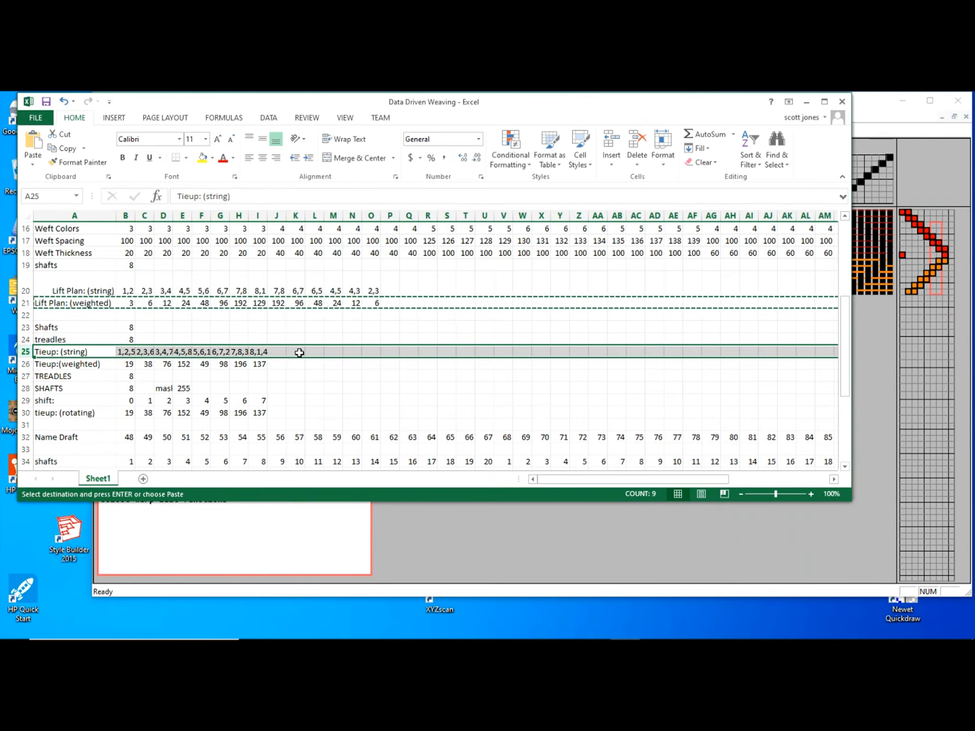
{"action": "right_click", "coordinate": [307, 353]}
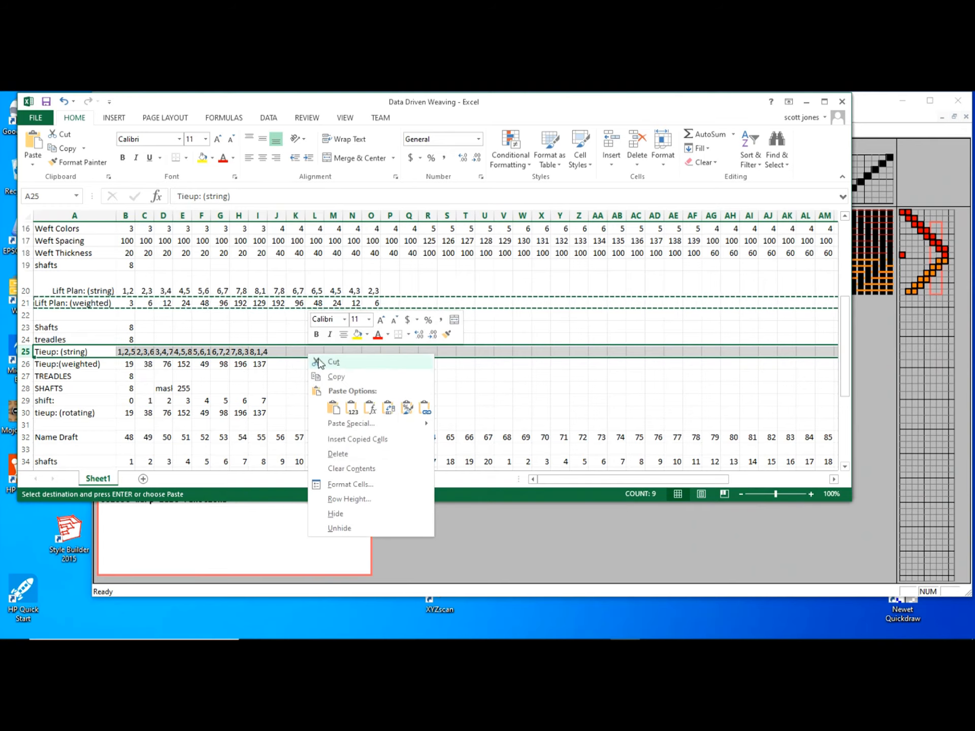
{"action": "left_click", "coordinate": [336, 376]}
{"action": "left_click", "coordinate": [910, 178]}
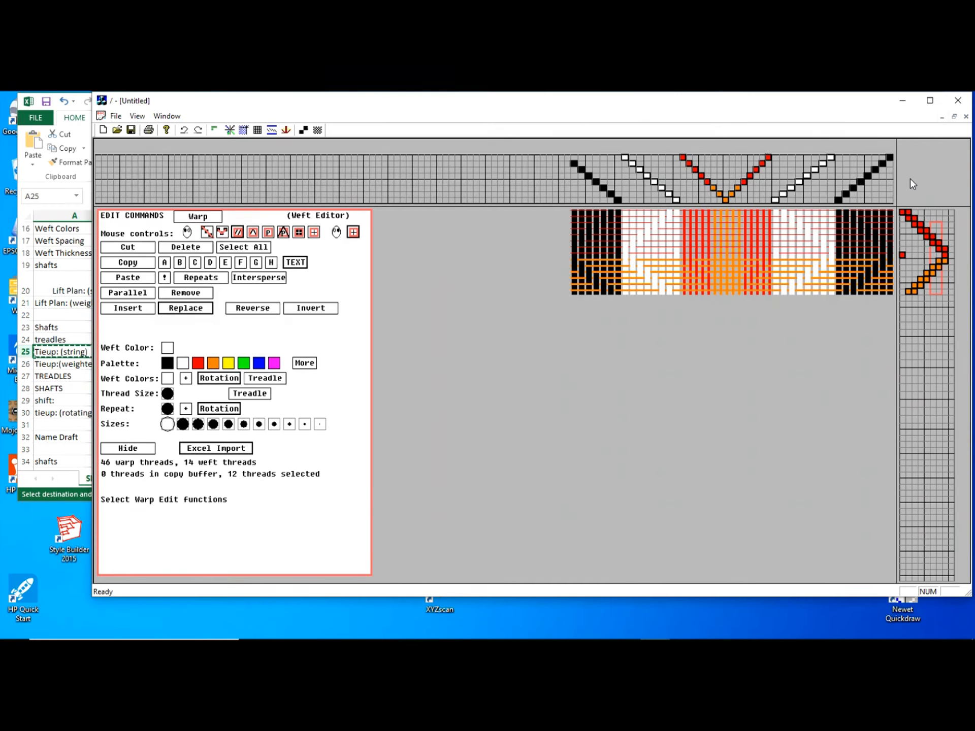
{"action": "left_click", "coordinate": [212, 447]}
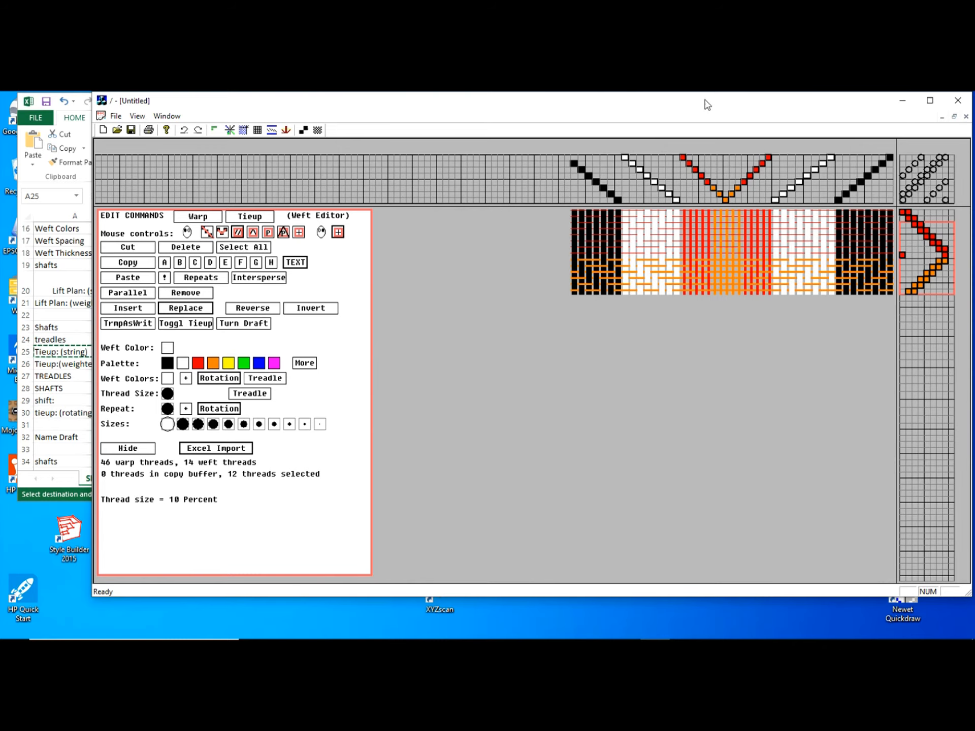
Switch to Excel, check the Tieup (weighted) values in row 26, and copy the Name Draft row 32
{"action": "left_click", "coordinate": [80, 95]}
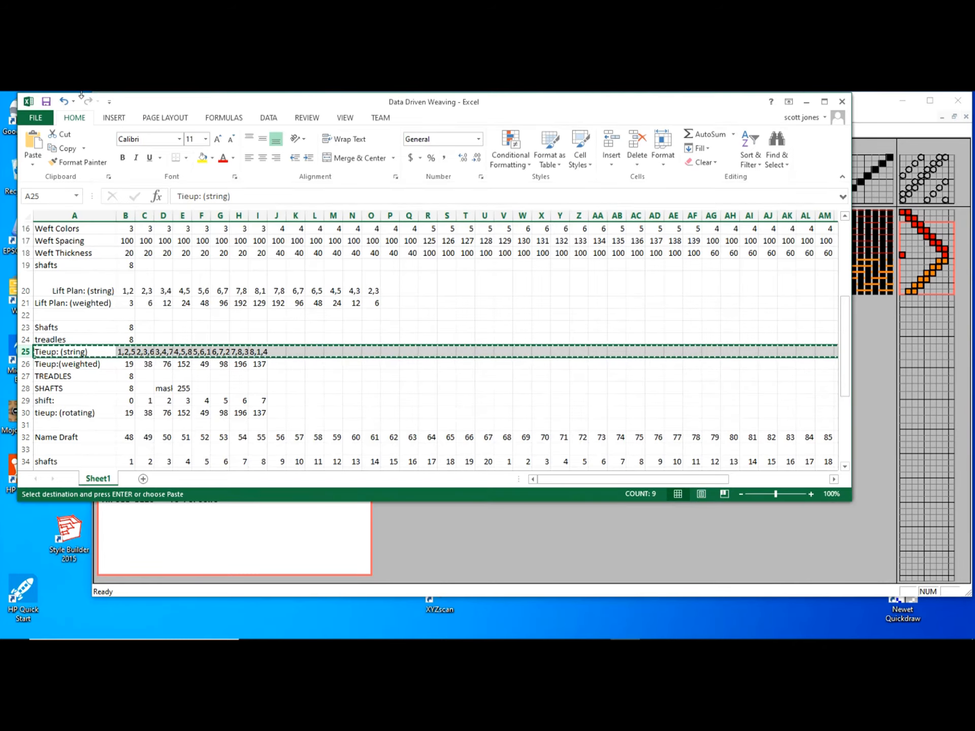
{"action": "left_click_drag", "start_coordinate": [74, 363], "coordinate": [258, 365]}
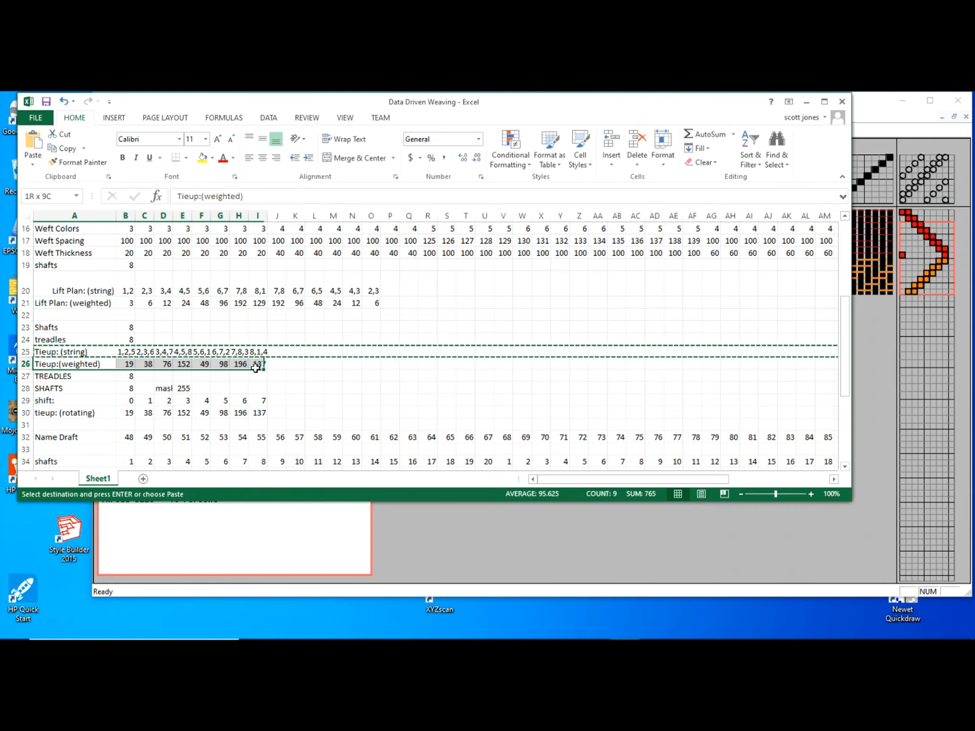
{"action": "scroll", "coordinate": [366, 374], "scroll_direction": "down", "scroll_amount": 2}
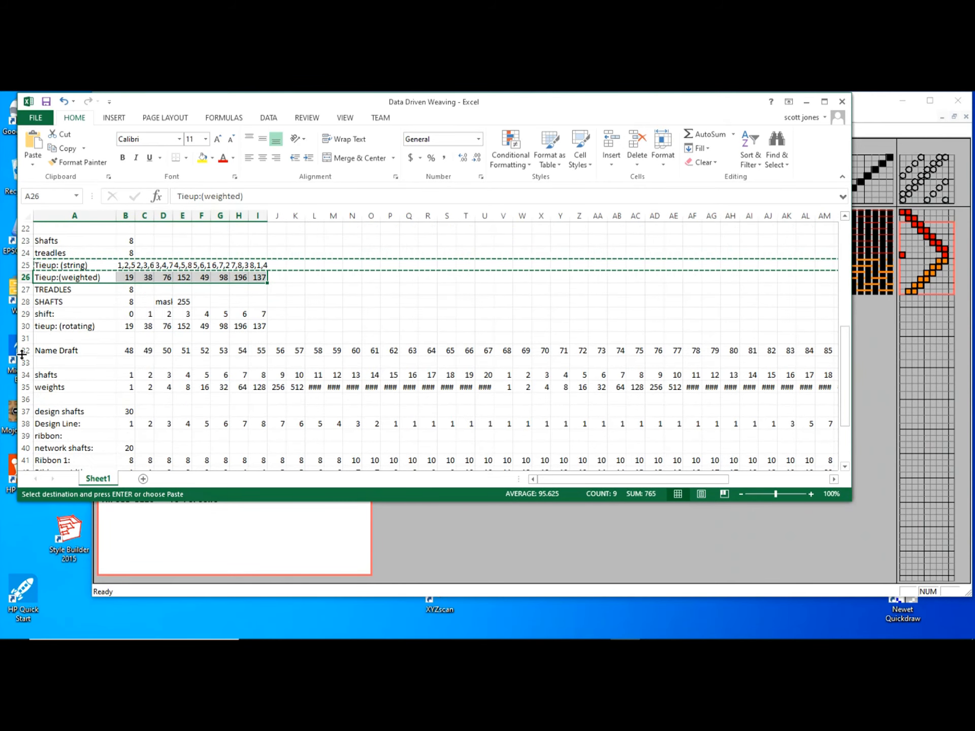
{"action": "left_click", "coordinate": [25, 351]}
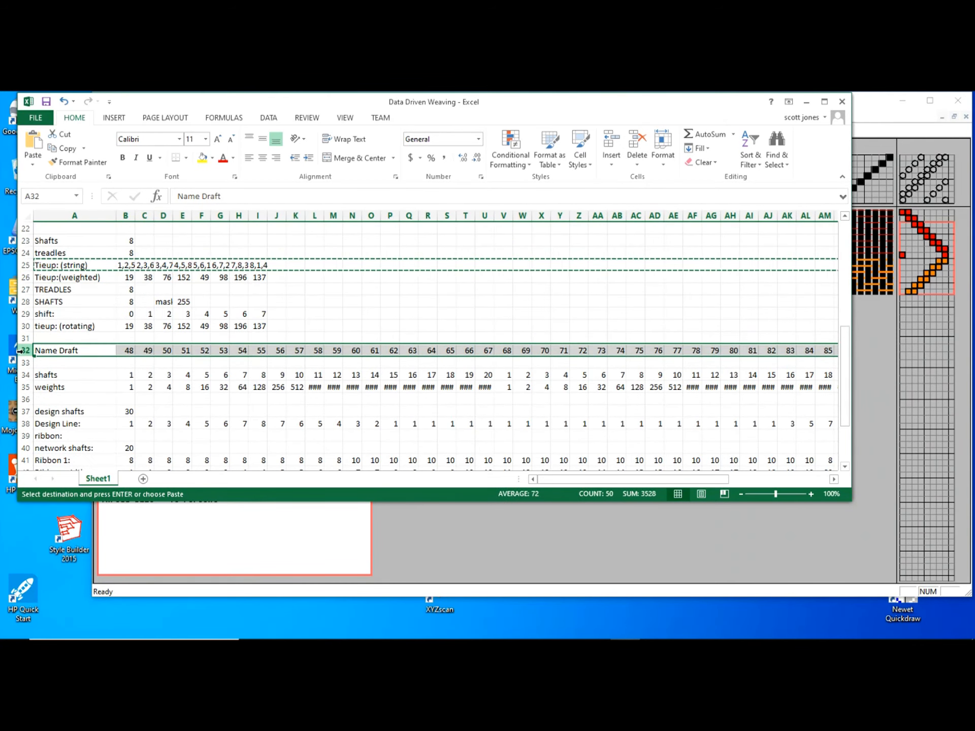
{"action": "right_click", "coordinate": [142, 350]}
{"action": "left_click", "coordinate": [177, 374]}
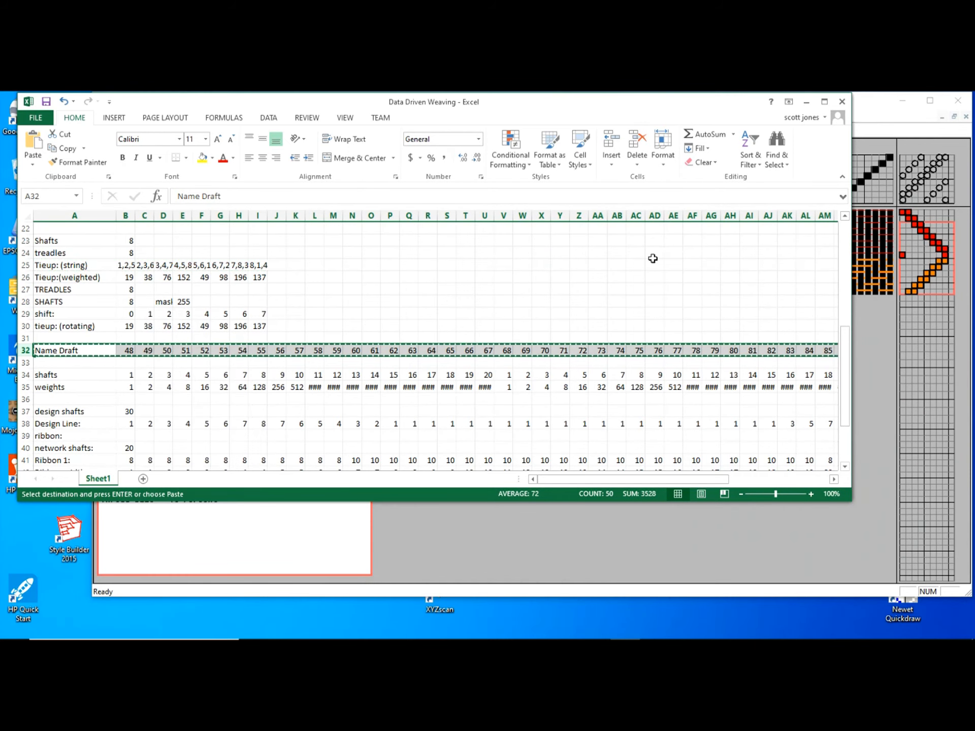
Switch to Quickdraw, import the copied row as the name draft string, and show the drafts zoomed out
{"action": "left_click", "coordinate": [881, 115]}
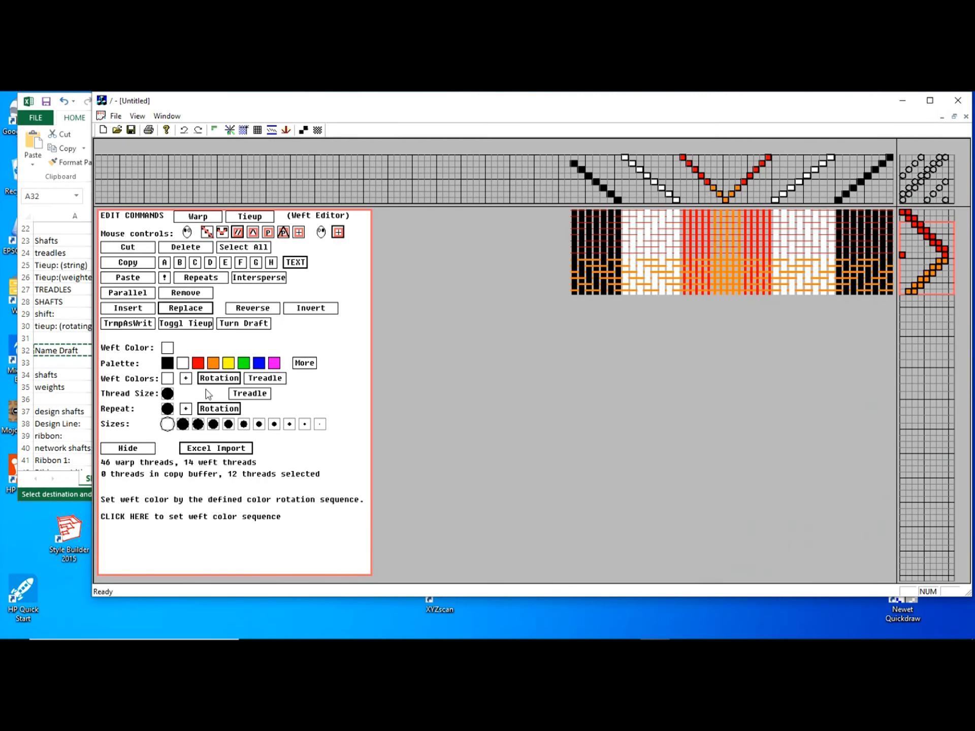
{"action": "left_click", "coordinate": [217, 449]}
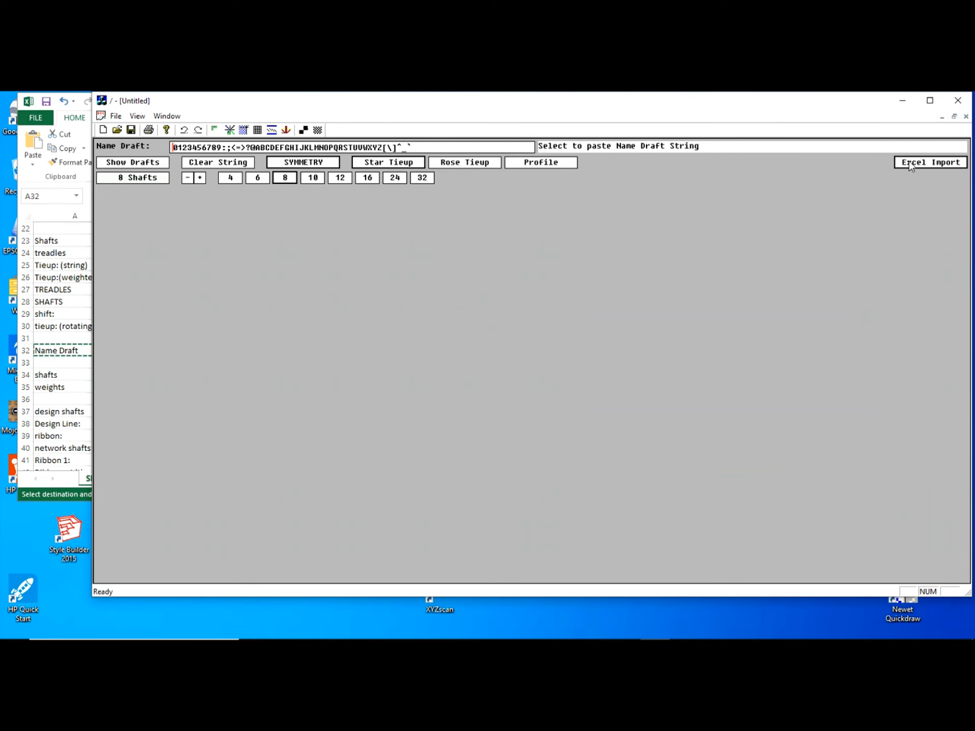
{"action": "left_click", "coordinate": [133, 162]}
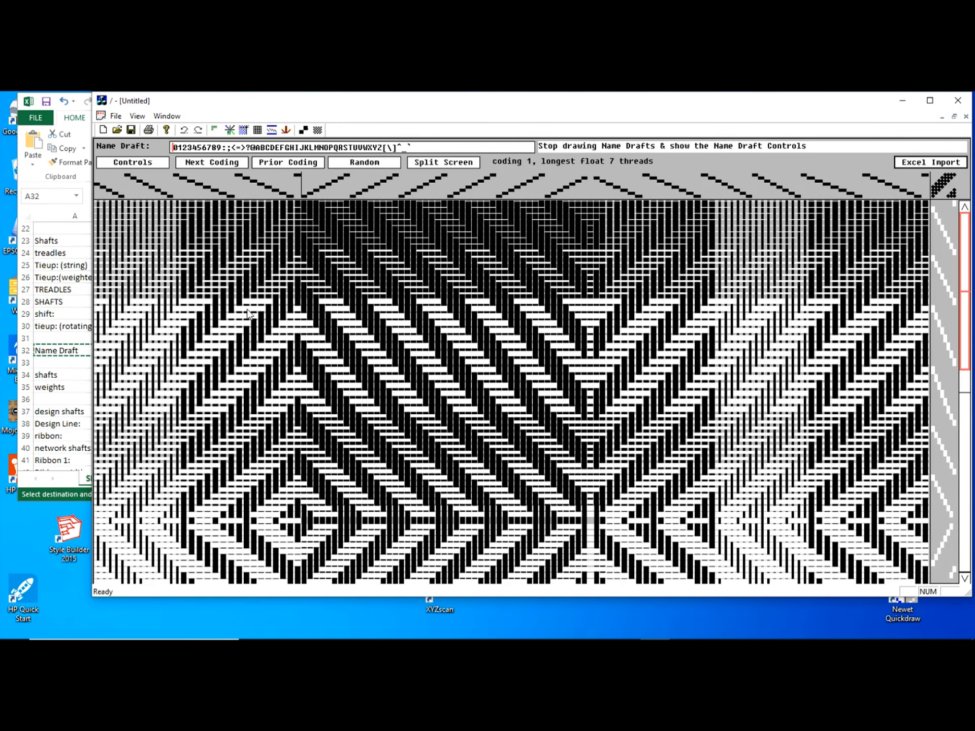
{"action": "left_click", "coordinate": [416, 390]}
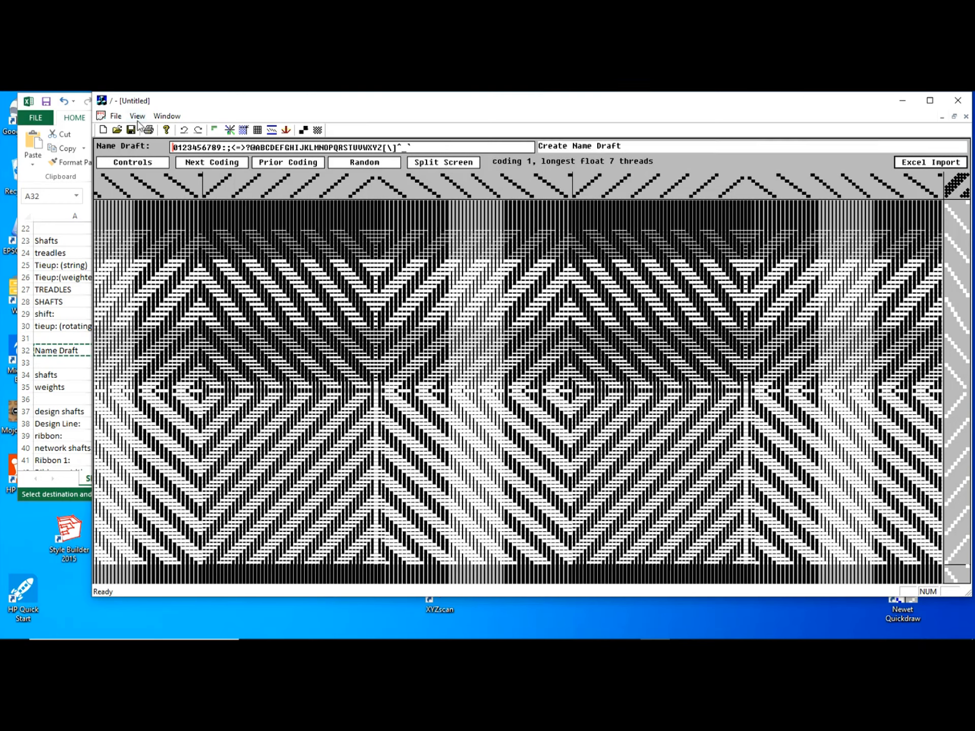
Open Network Drafting in Quickdraw and import Excel rows 37 to 44, from design shafts through Ribbon 3 (weighted)
{"action": "left_click", "coordinate": [272, 131]}
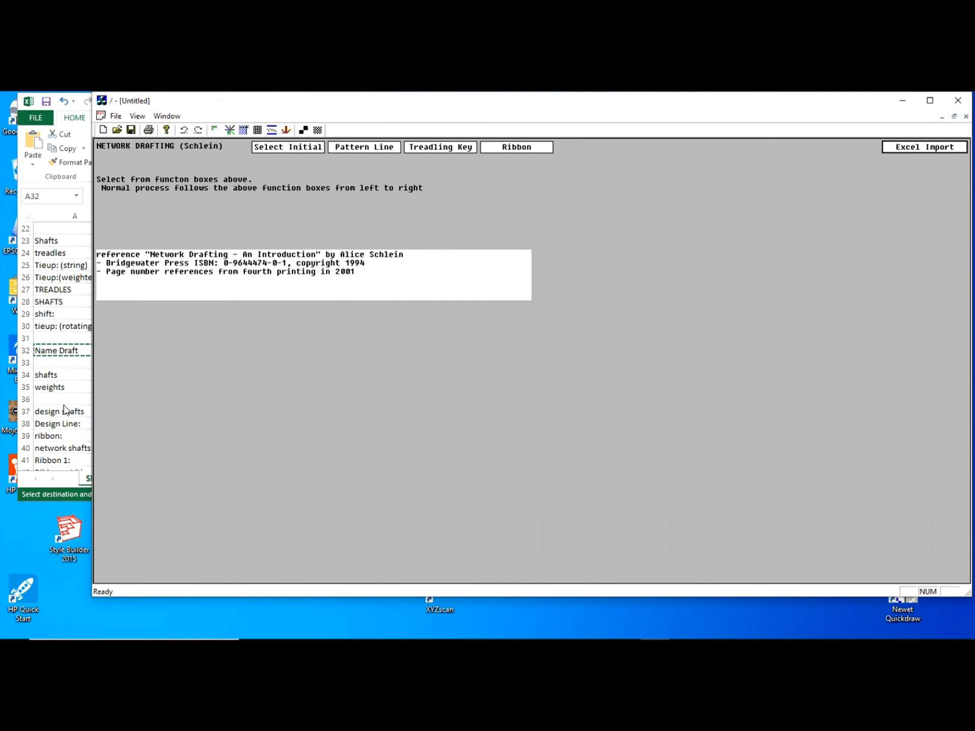
{"action": "key", "text": "alt+Tab"}
{"action": "scroll", "coordinate": [66, 406], "scroll_direction": "down", "scroll_amount": 5}
{"action": "scroll", "coordinate": [68, 401], "scroll_direction": "up", "scroll_amount": 2}
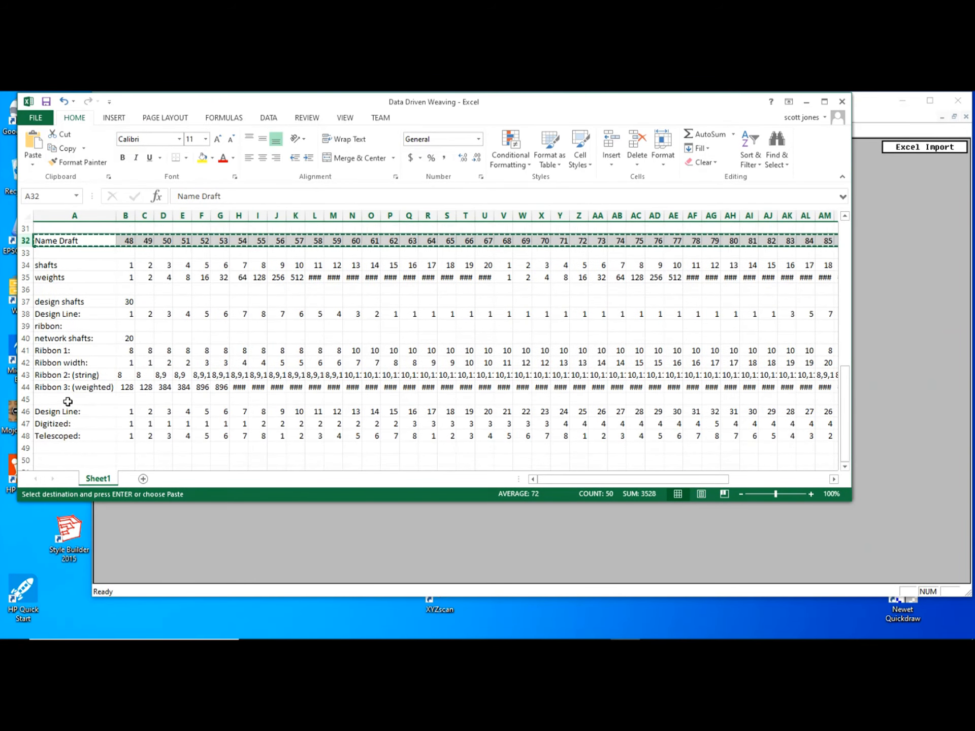
{"action": "left_click_drag", "start_coordinate": [25, 302], "coordinate": [9, 387]}
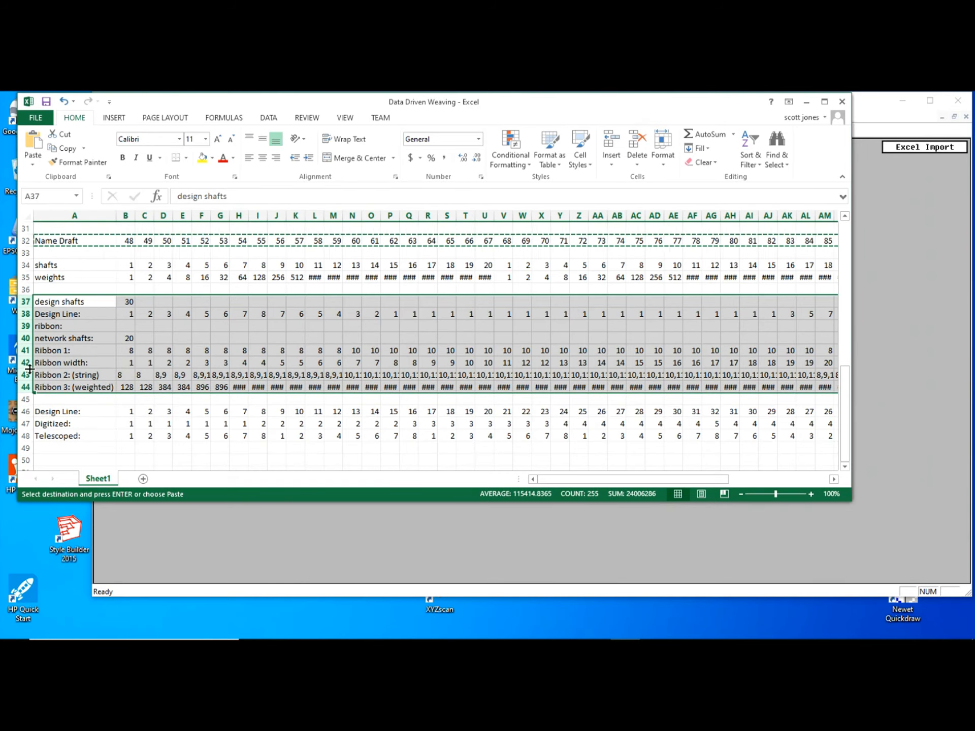
{"action": "right_click", "coordinate": [130, 314]}
{"action": "left_click", "coordinate": [194, 337]}
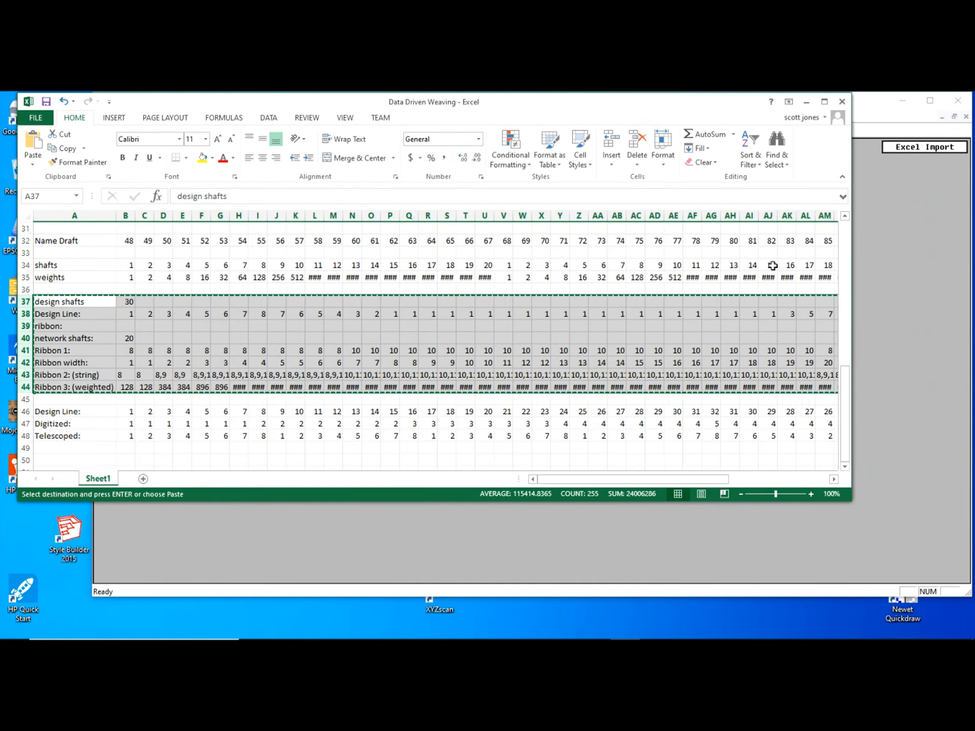
{"action": "left_click", "coordinate": [864, 282]}
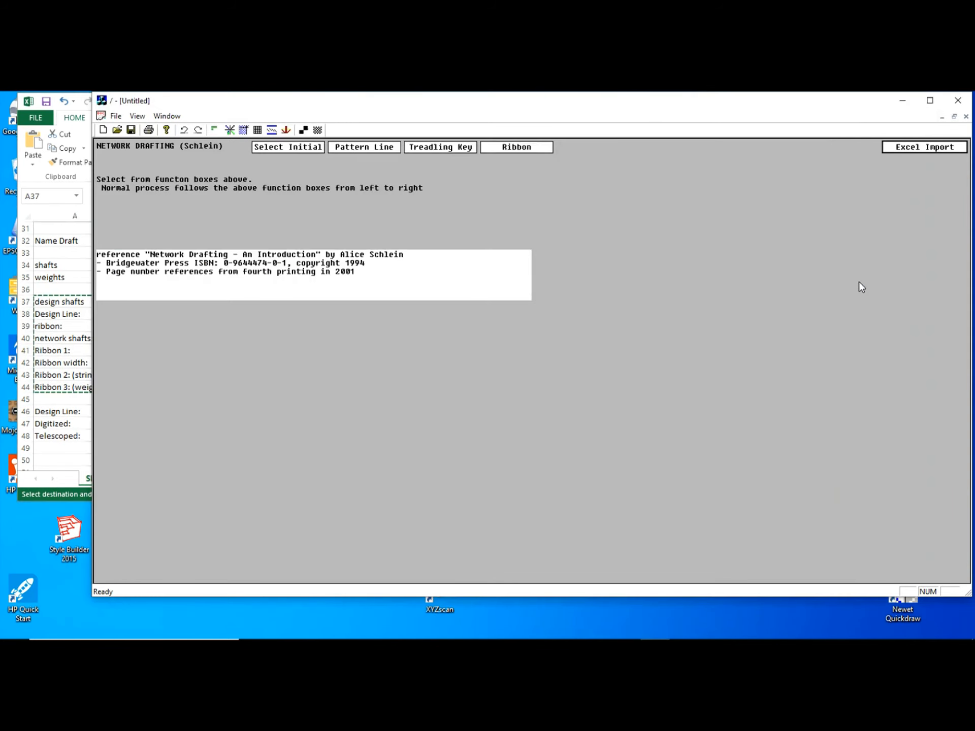
{"action": "left_click", "coordinate": [929, 149]}
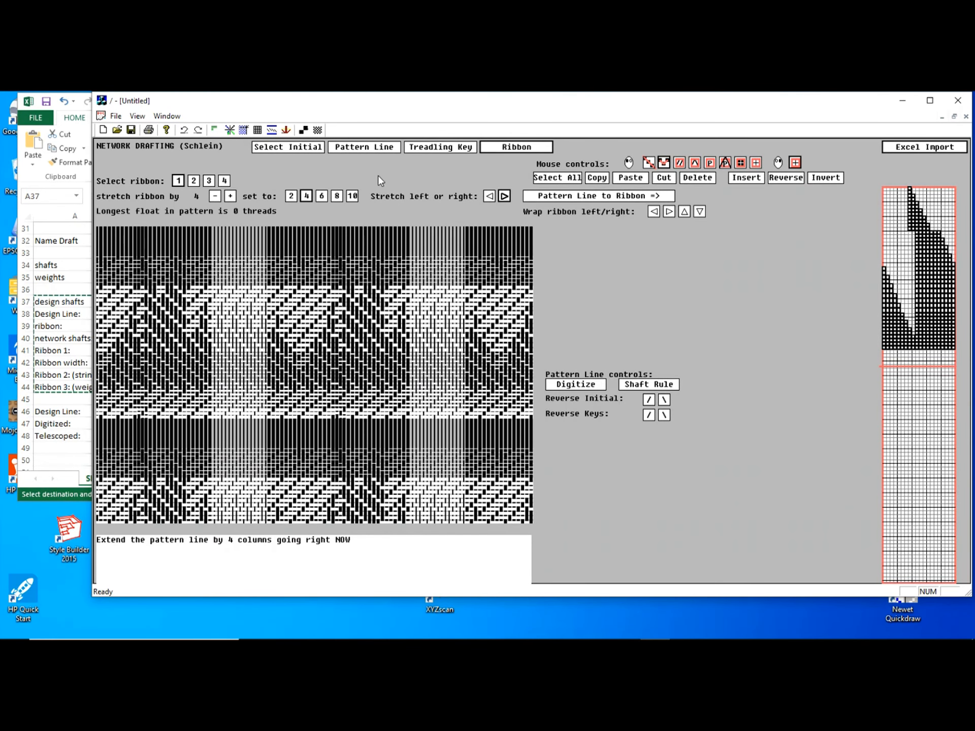
Compare the imported pattern line in Network Drafting with the Excel design line, and return to the ribbon view
{"action": "left_click", "coordinate": [364, 147]}
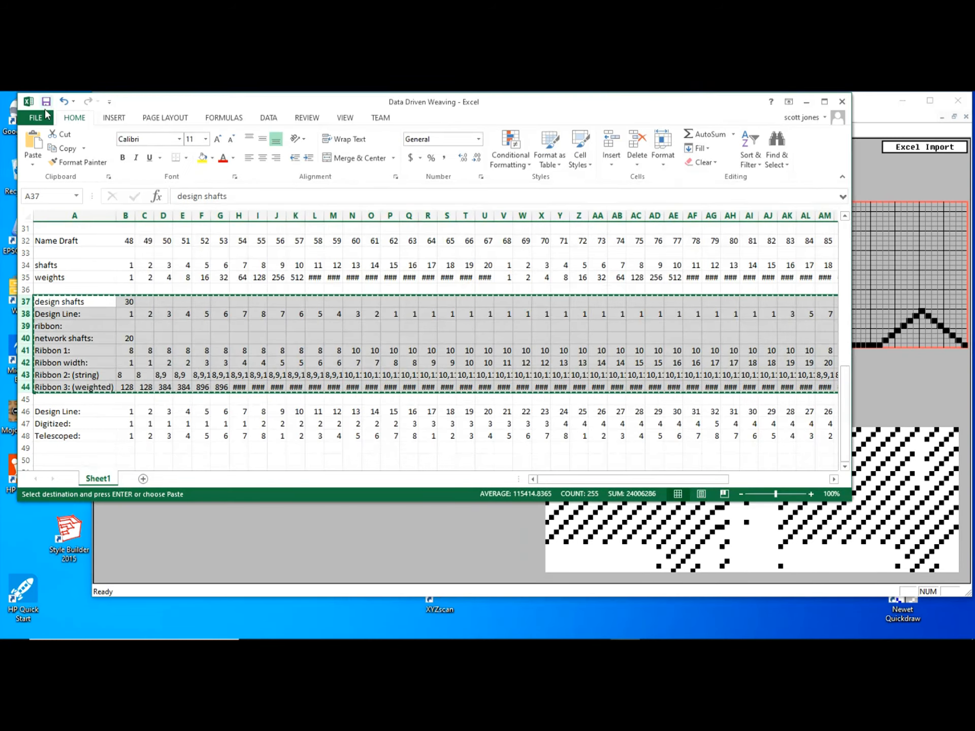
{"action": "left_click", "coordinate": [53, 105]}
{"action": "left_click", "coordinate": [888, 183]}
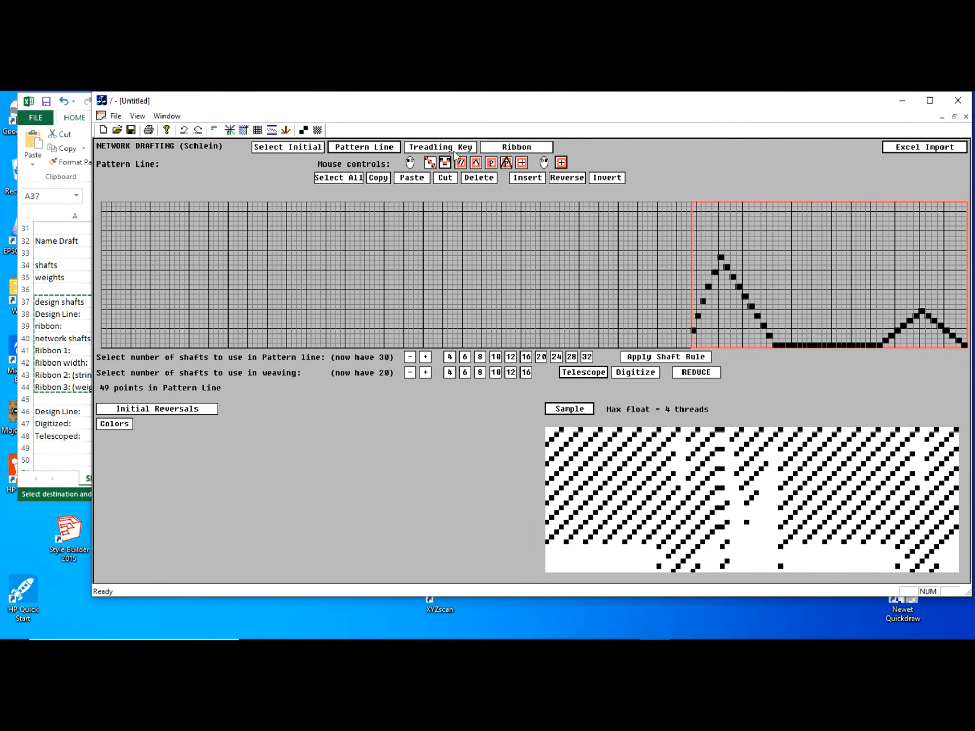
{"action": "left_click", "coordinate": [516, 148]}
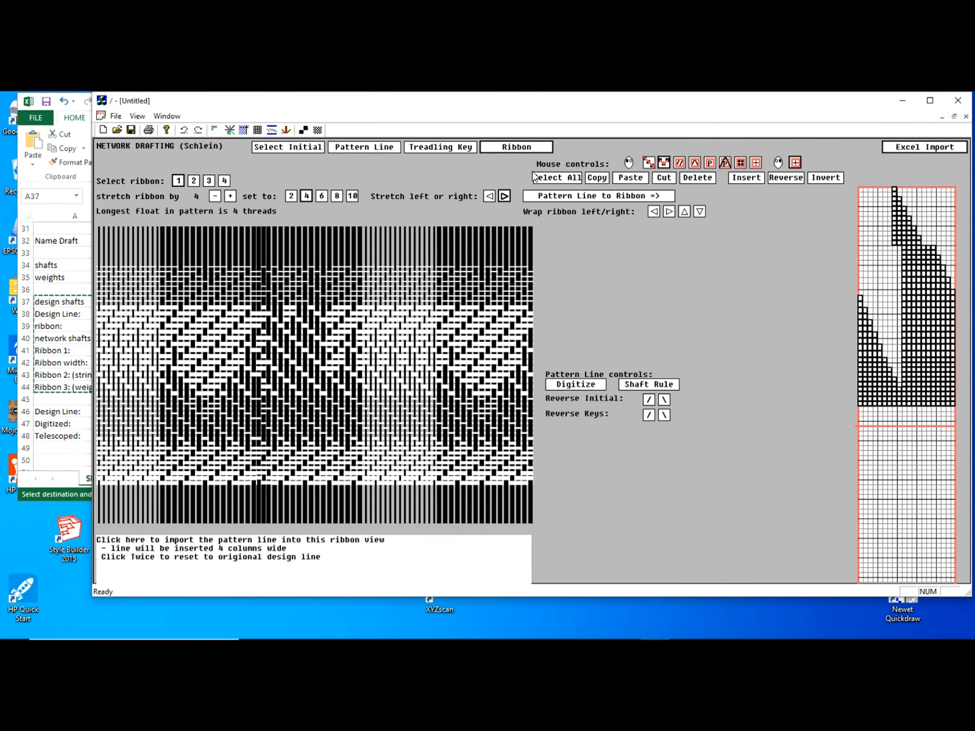
Switch to Excel and examine the Ribbon width row 42, the Ribbon 2 (string) row 43 and the rows above them
{"action": "left_click", "coordinate": [62, 98]}
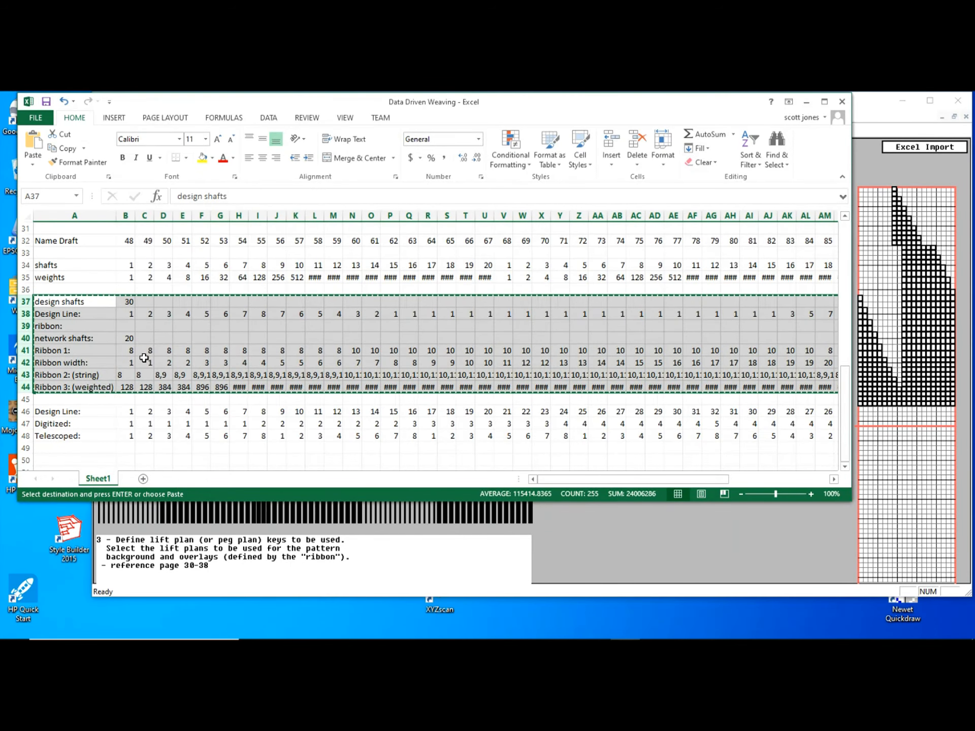
{"action": "left_click", "coordinate": [23, 363]}
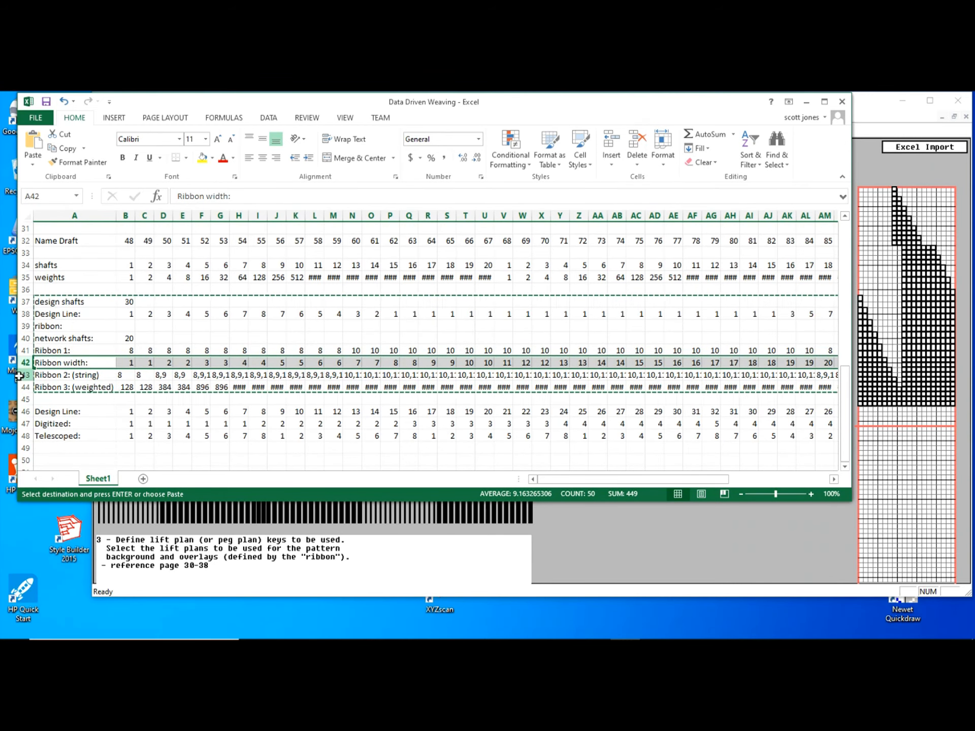
{"action": "left_click", "coordinate": [19, 376]}
{"action": "scroll", "coordinate": [153, 243], "scroll_direction": "up", "scroll_amount": 2}
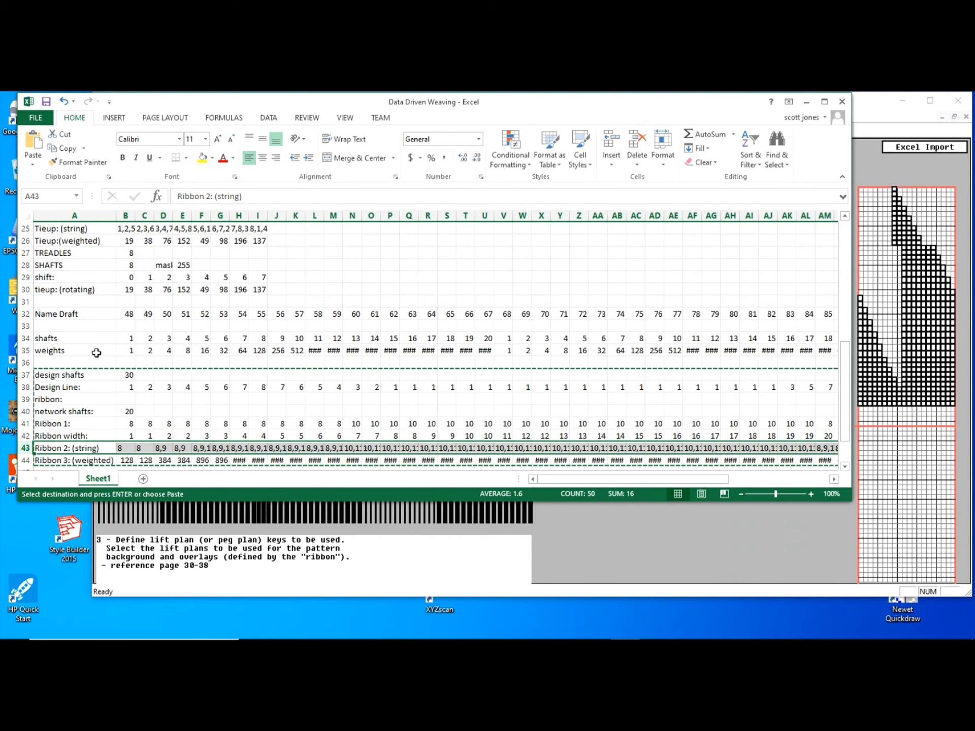
{"action": "scroll", "coordinate": [94, 352], "scroll_direction": "down", "scroll_amount": 2}
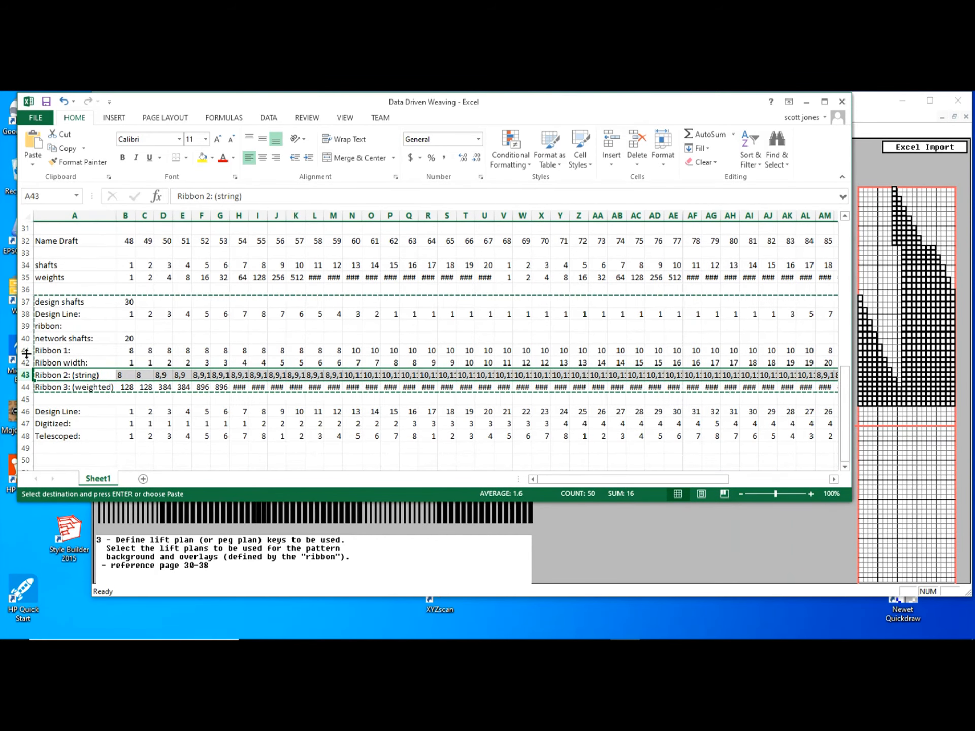
Highlight the ribbon rows 41 to 44 in Excel, and switch to Quickdraw to view ribbon 2 and ribbon 3 in Network Drafting
{"action": "left_click_drag", "start_coordinate": [26, 350], "coordinate": [25, 363]}
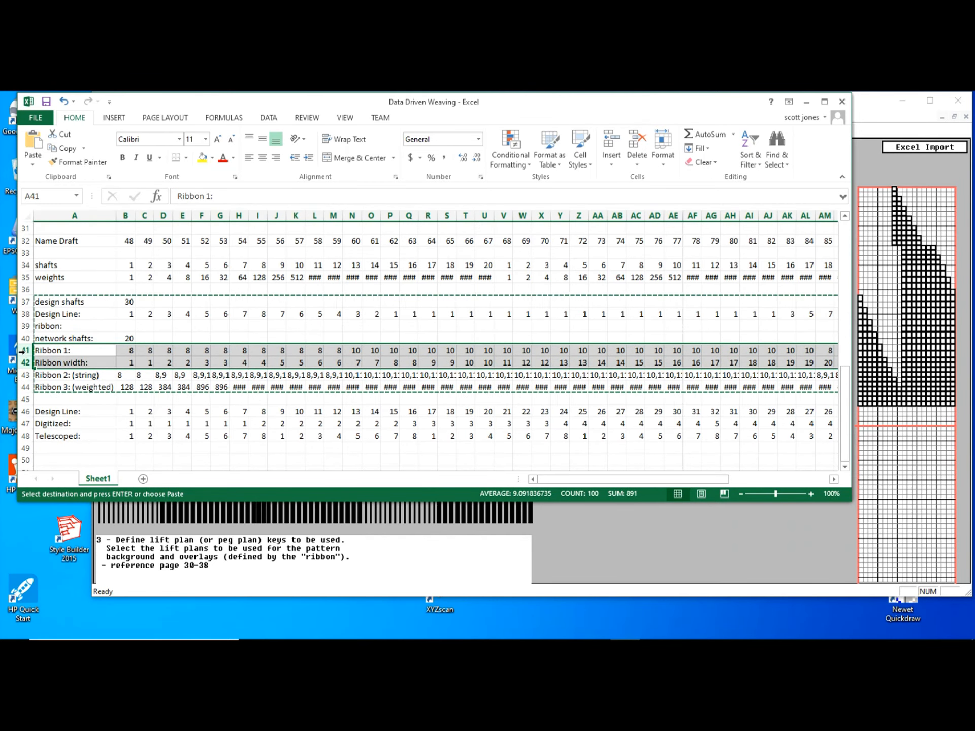
{"action": "left_click_drag", "start_coordinate": [20, 350], "coordinate": [15, 383]}
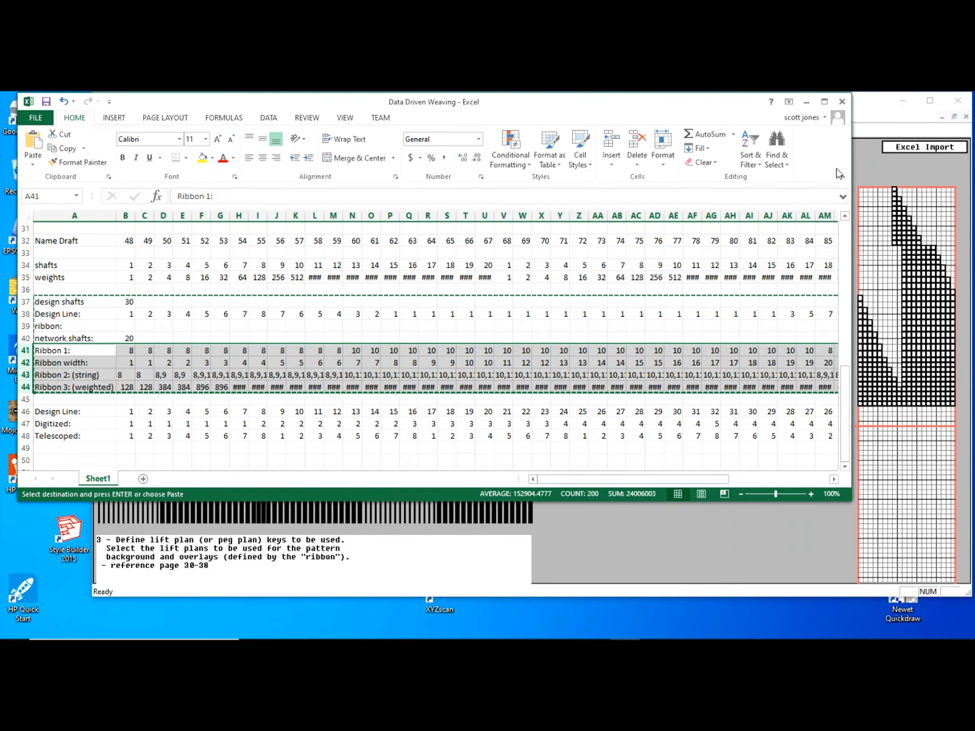
{"action": "left_click", "coordinate": [914, 147]}
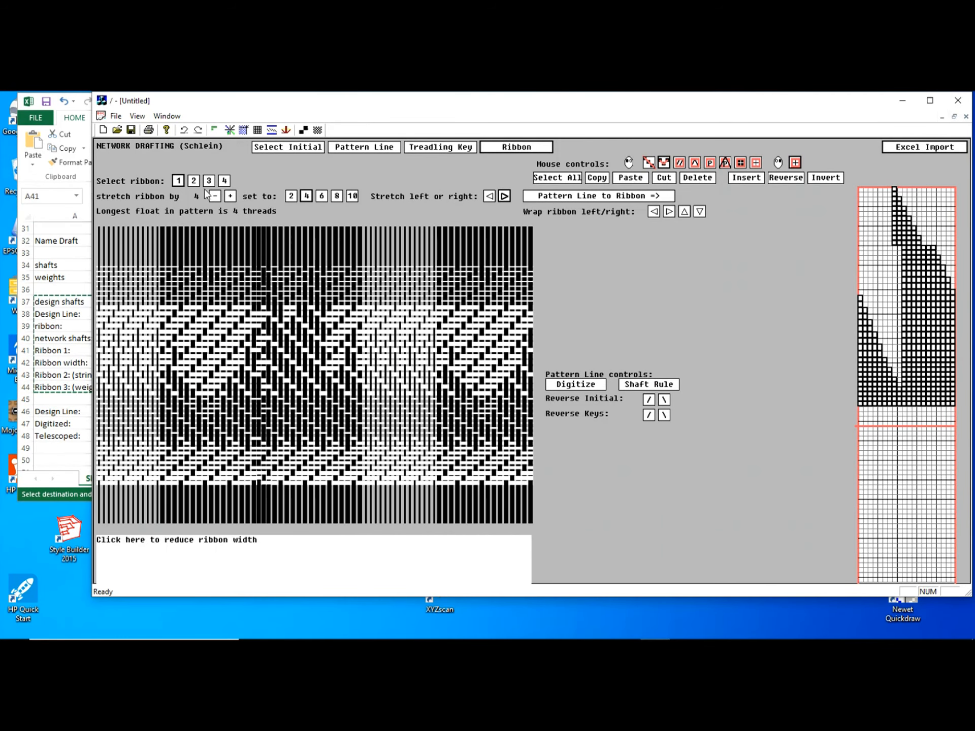
{"action": "left_click", "coordinate": [193, 181]}
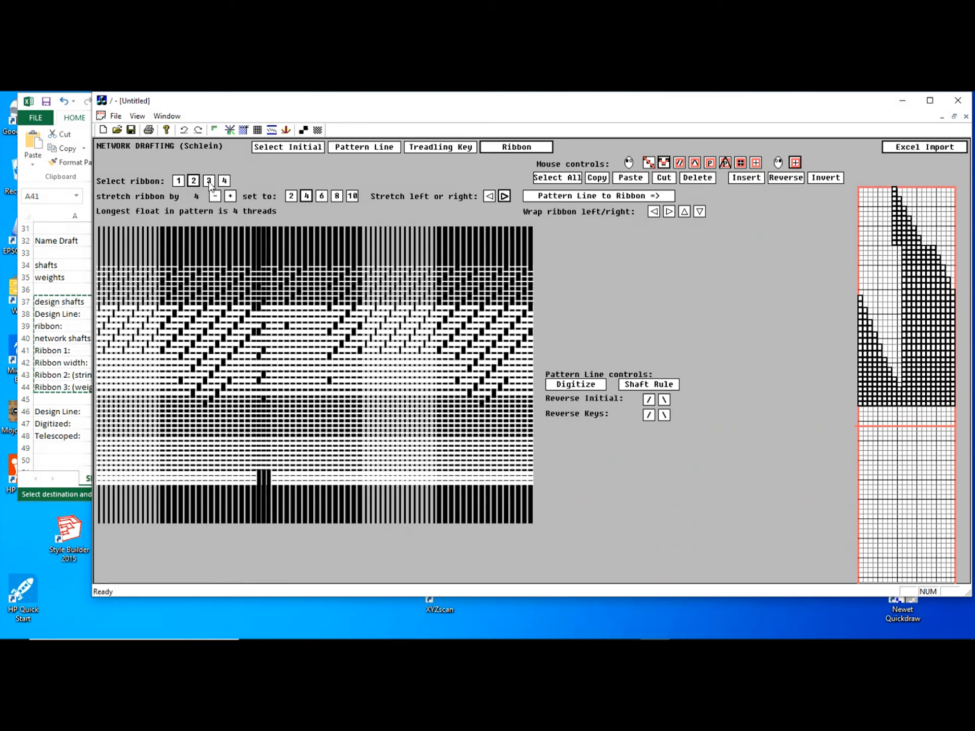
{"action": "left_click", "coordinate": [209, 181]}
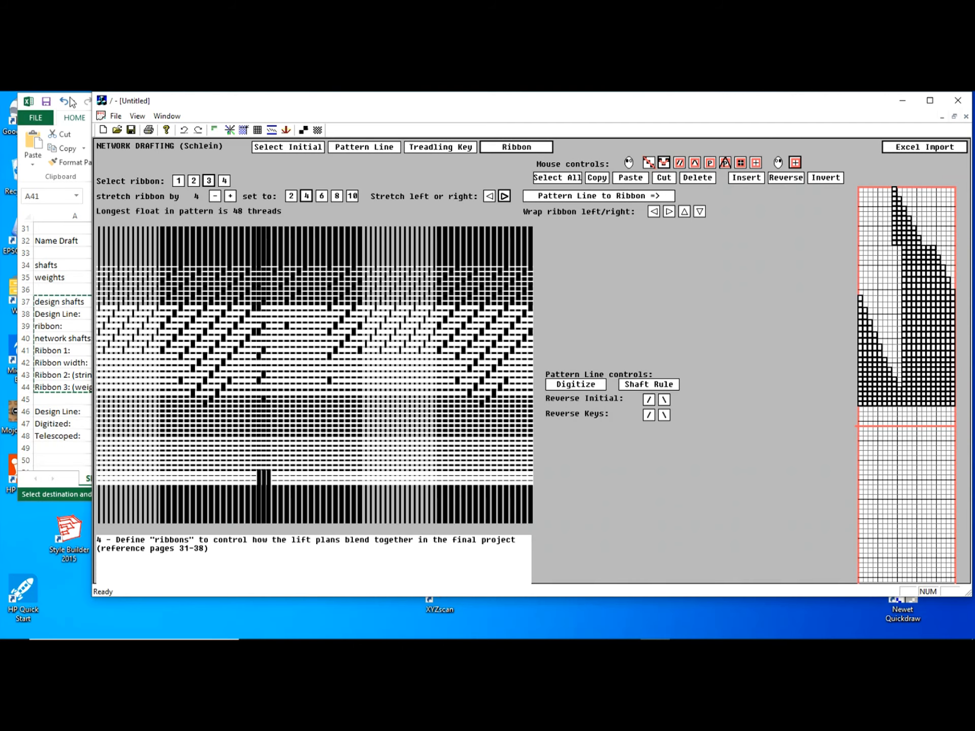
Switch to Excel and select rows 46 to 48, covering Design Line, Digitized and Telescoped
{"action": "left_click", "coordinate": [72, 103]}
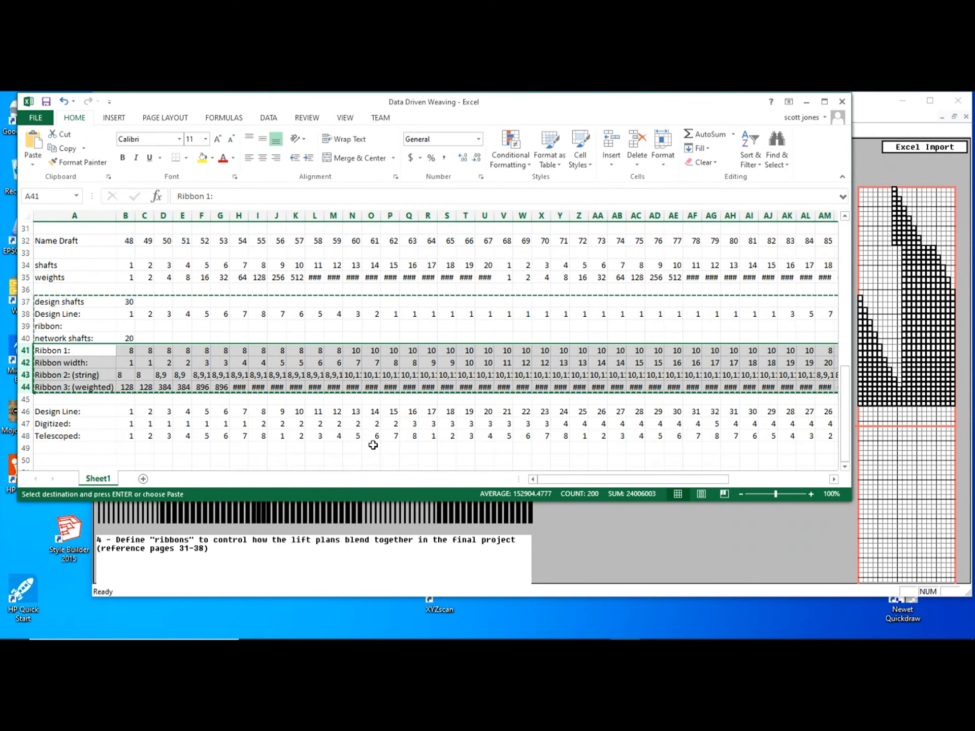
{"action": "left_click_drag", "start_coordinate": [17, 412], "coordinate": [20, 436]}
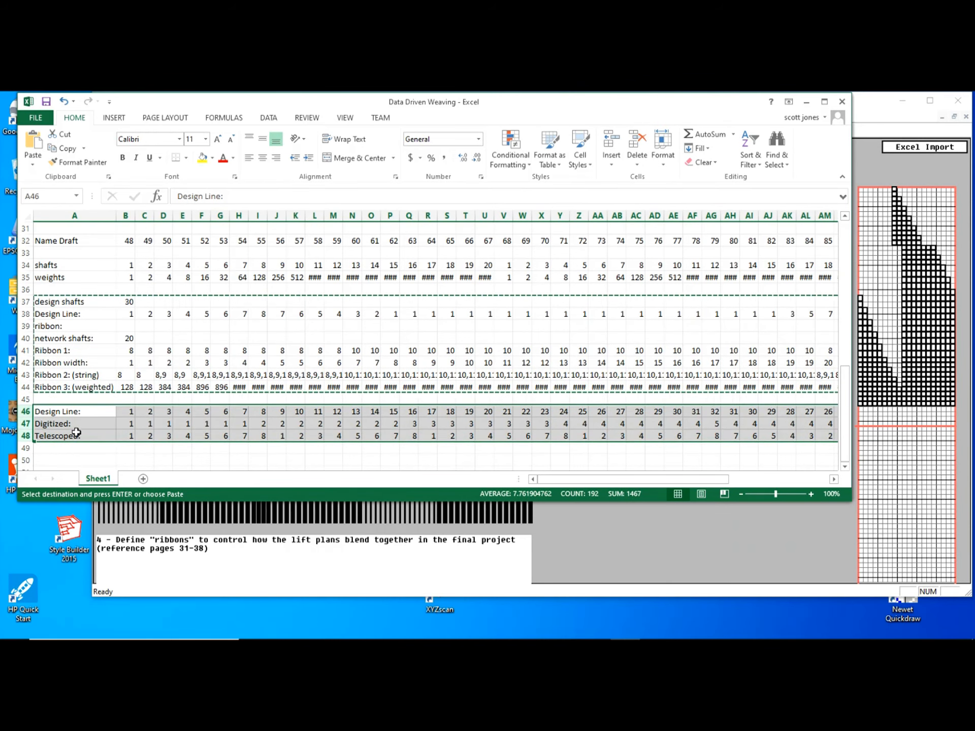